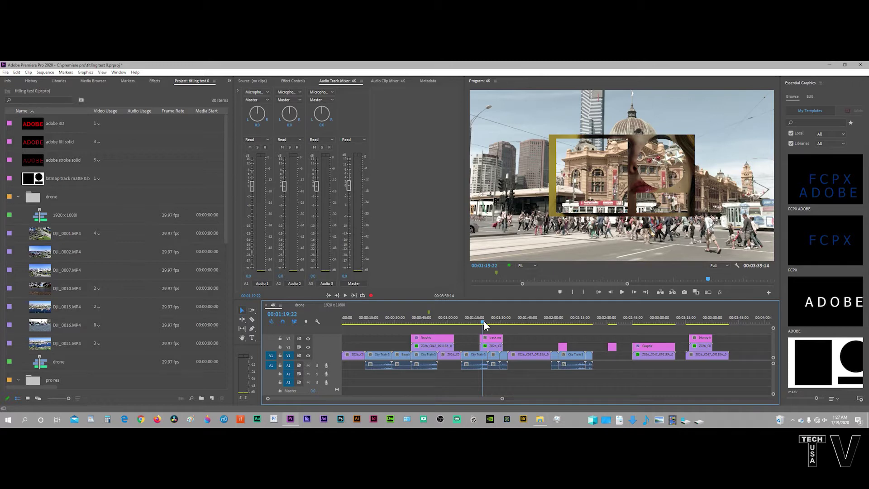
Step: Play, pause and resume the 4K sequence to watch the framed title over street and park footage
left_click(622, 292)
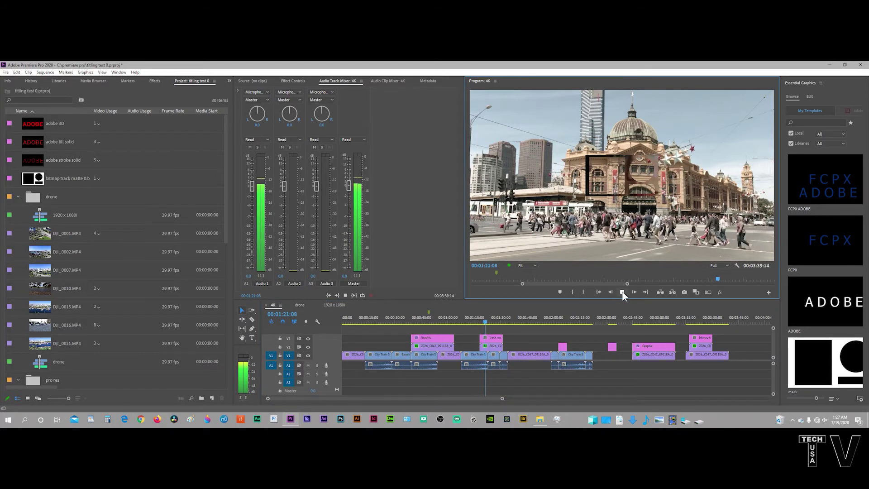
left_click(621, 292)
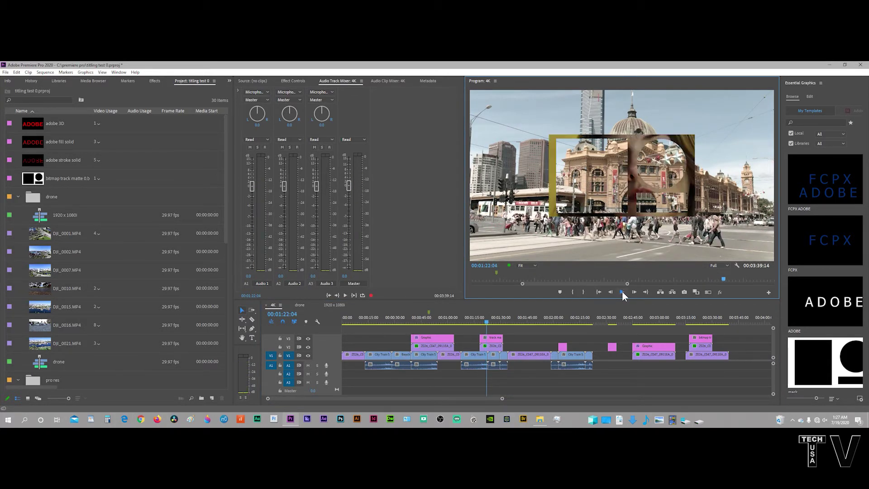
left_click(622, 292)
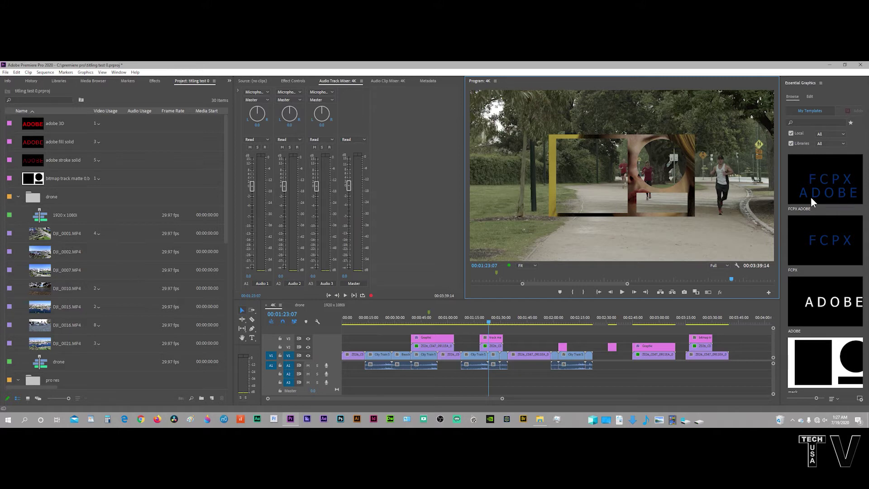
Step: In the 1920 x 1080i sequence, select the FCPX ADOBE graphic at 01:26:10, then browse templates
left_click(334, 304)
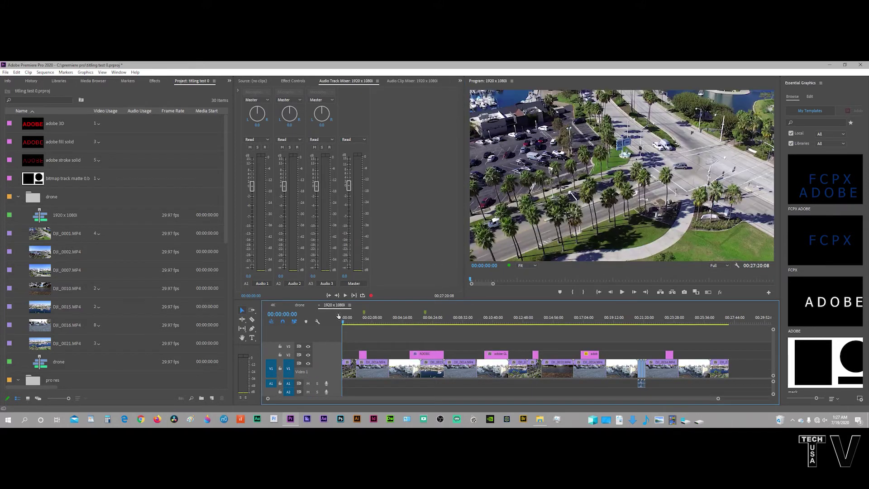
left_click(363, 319)
left_click(363, 355)
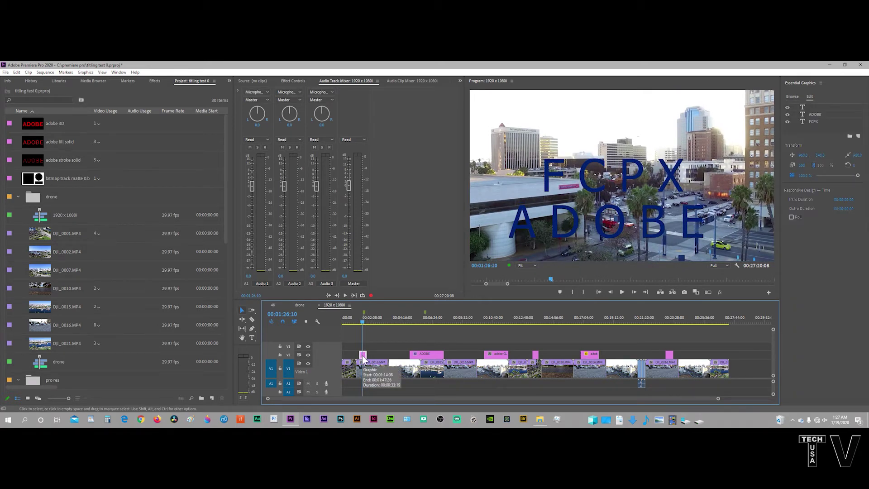
left_click(798, 97)
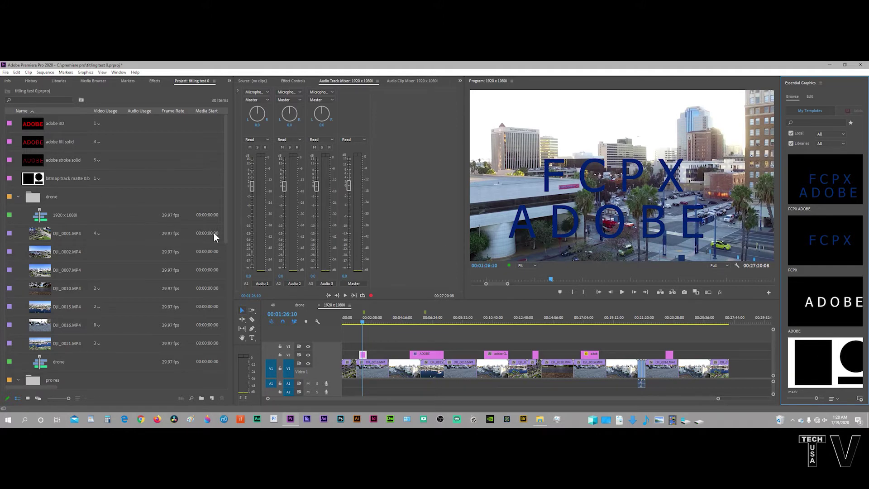
Step: Replace the red ADOBE title clip on V2 with the adobe stroke solid title from the bin
left_click(494, 320)
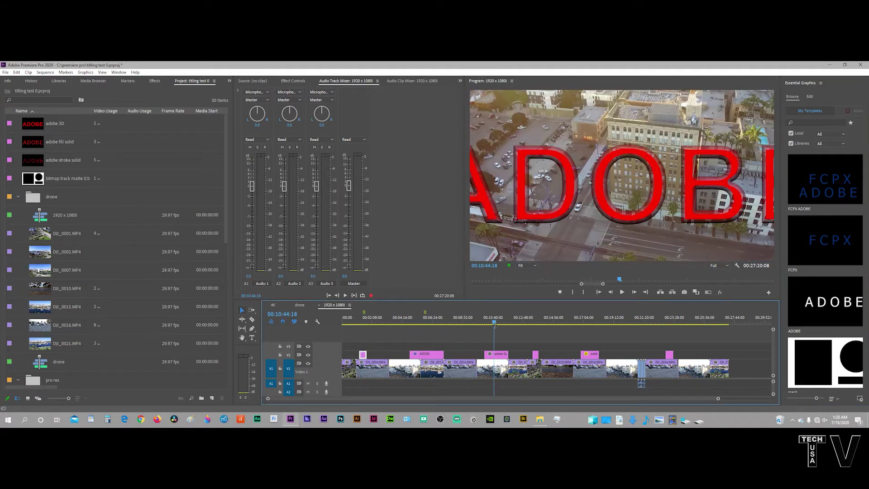
left_click(501, 356)
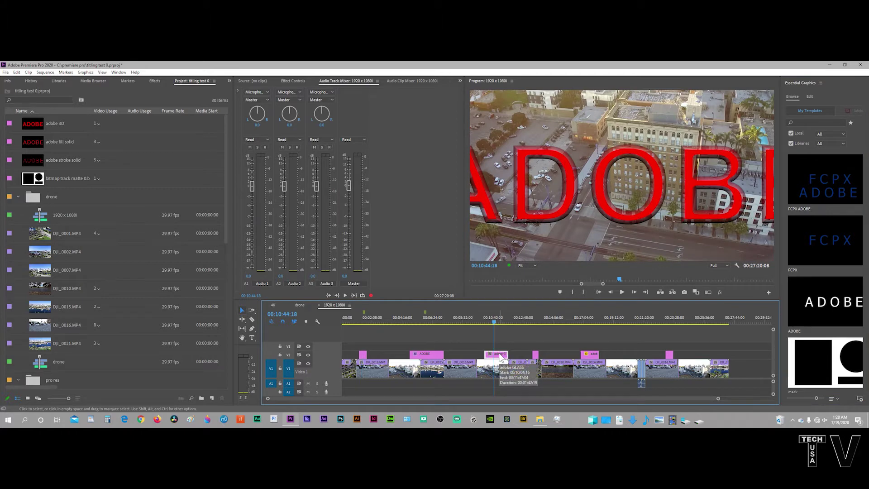
left_click(30, 161)
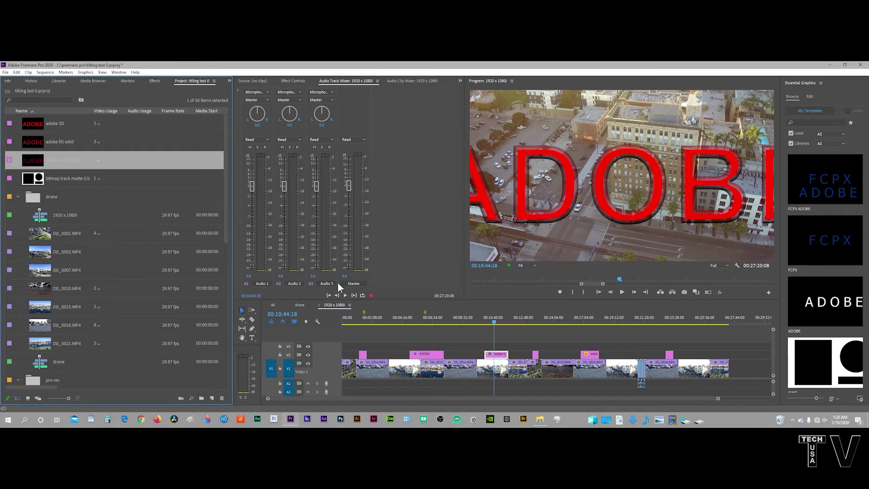
left_click(496, 355)
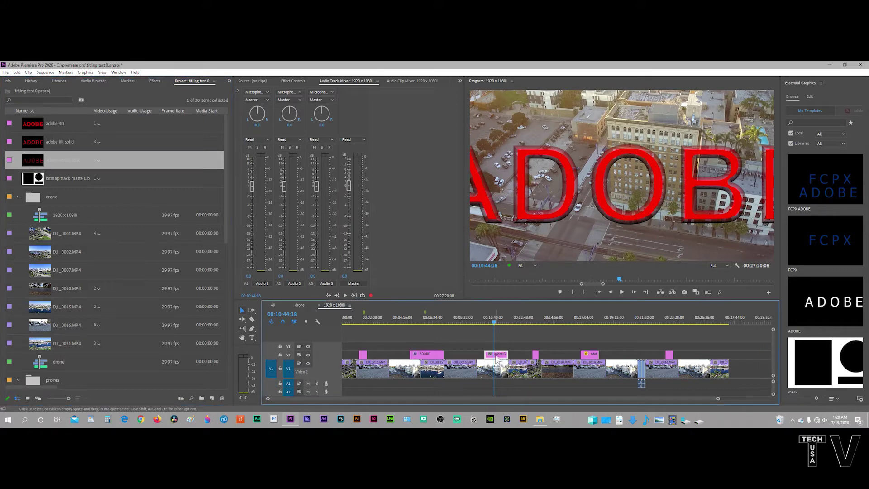
right_click(496, 356)
mouse_move(513, 177)
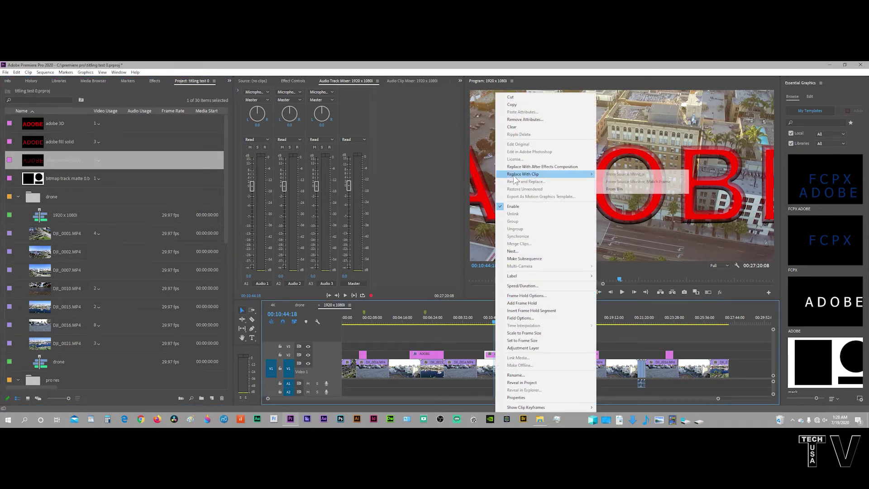
left_click(614, 189)
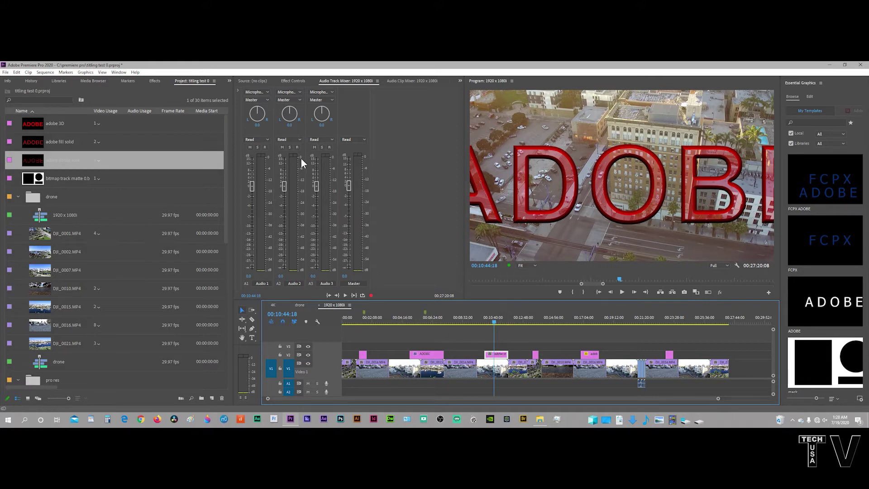
left_click(294, 82)
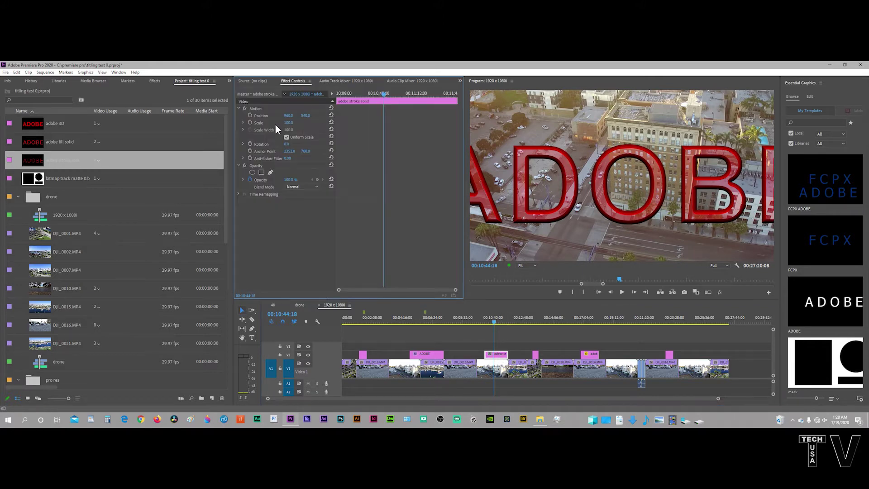
Step: Drag the adobe stroke solid title's Scale from 100.0 down to 72.0 in Effect Controls
left_click_drag(288, 123, 276, 123)
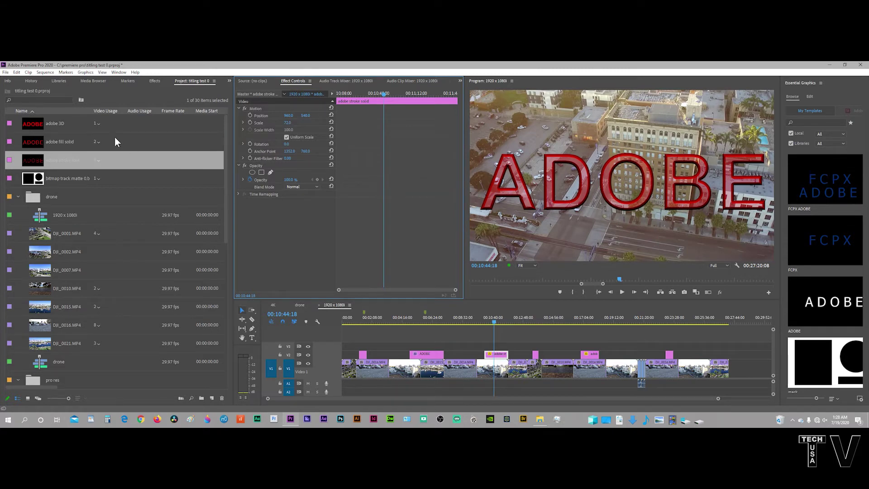
Step: Select the white ADOBE graphic clip in the harbour shot, opening and dismissing its context menu
left_click(424, 321)
left_click(424, 353)
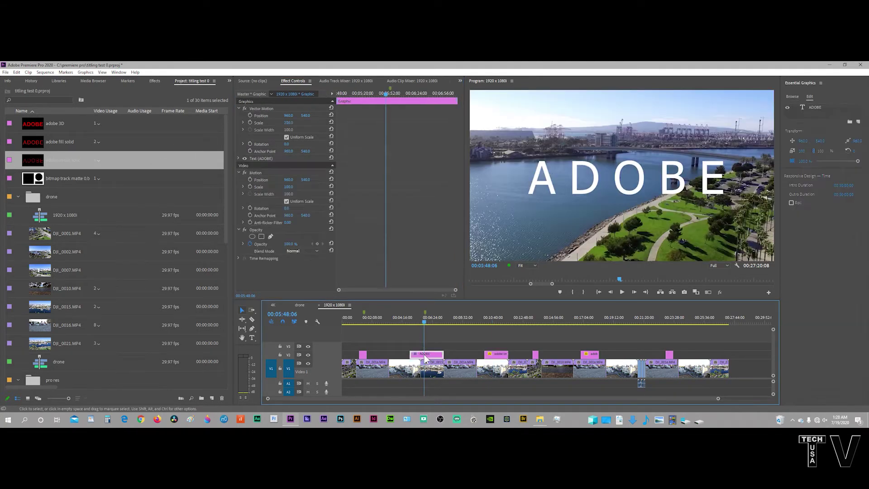
right_click(425, 359)
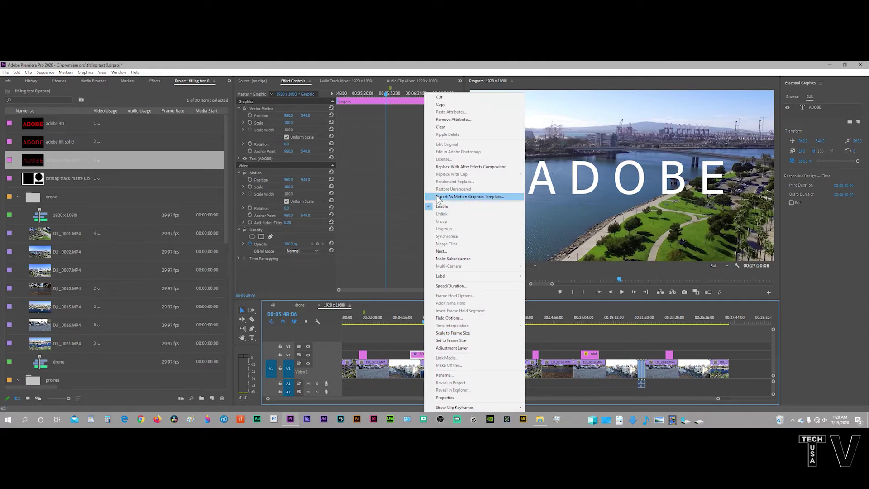
left_click(797, 265)
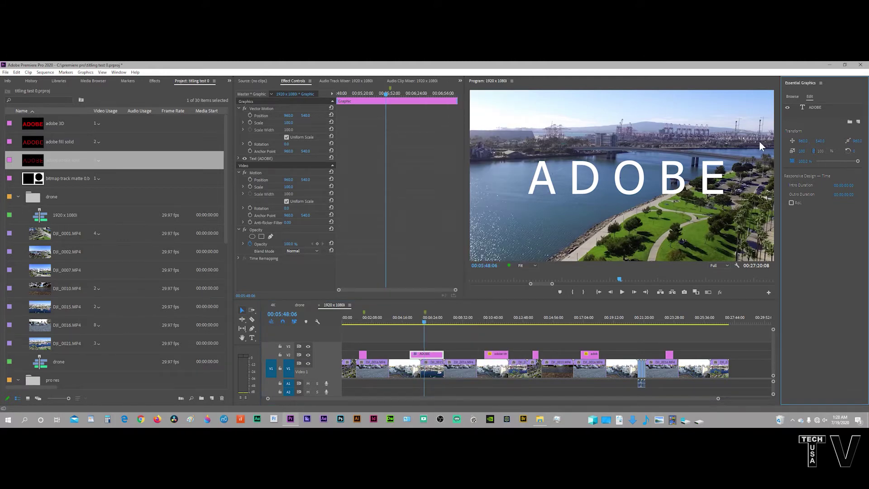
Step: Browse the saved title templates, opening and cancelling the FCPX template's options
left_click(791, 95)
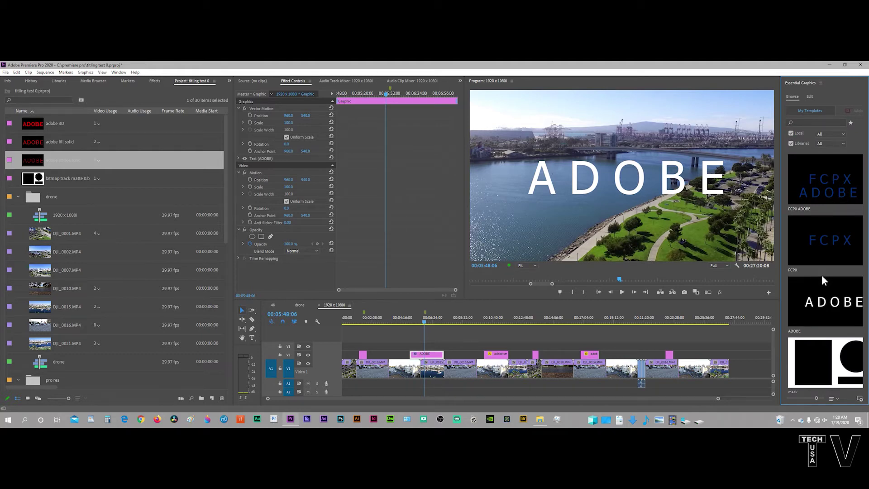
right_click(819, 243)
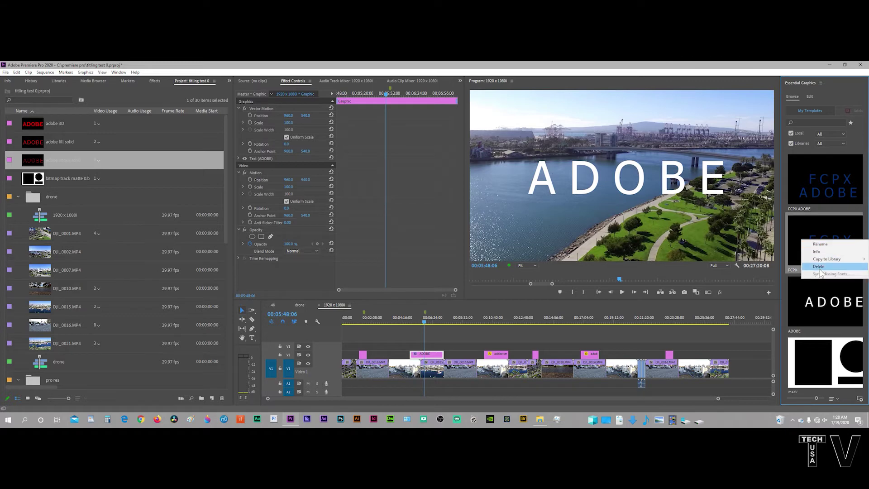
left_click(816, 222)
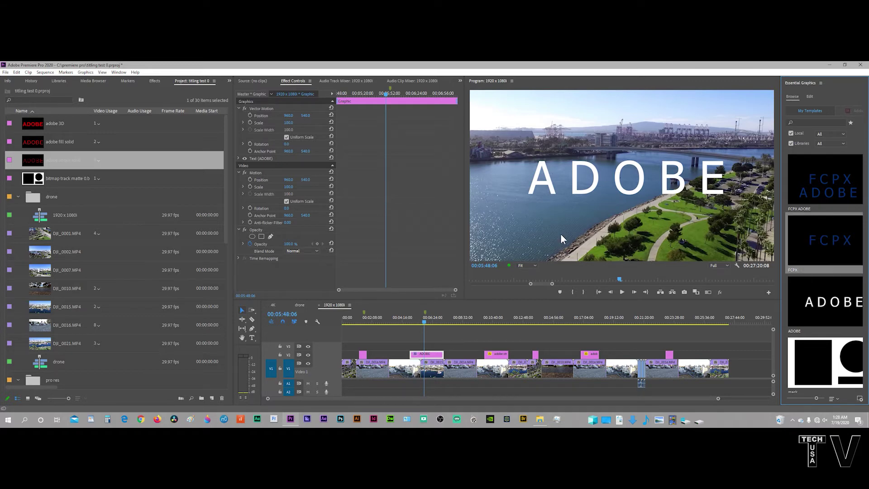
left_click(25, 100)
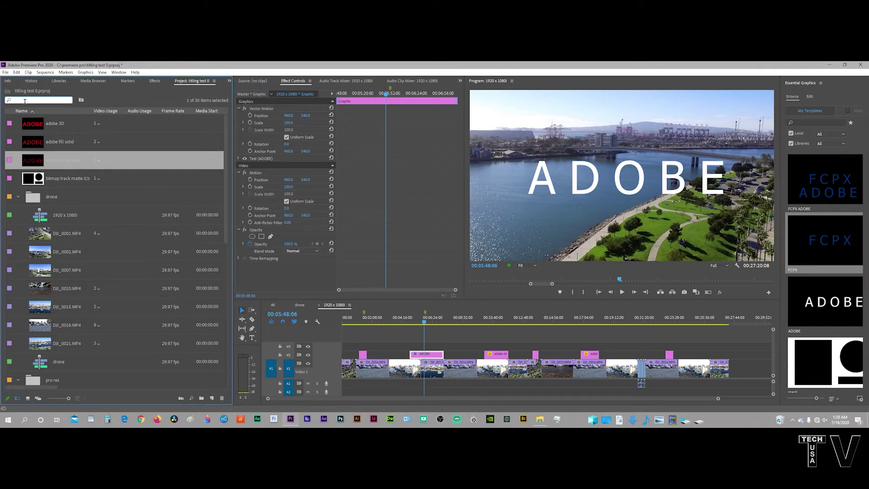
Step: Search the project for 'tit' and open ADOBE 4k's use in the 4K sequence
type("titl")
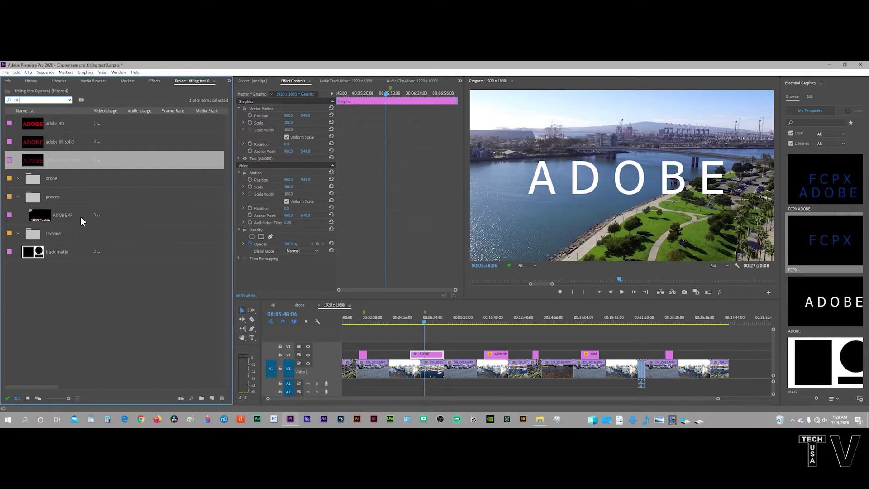
left_click(96, 215)
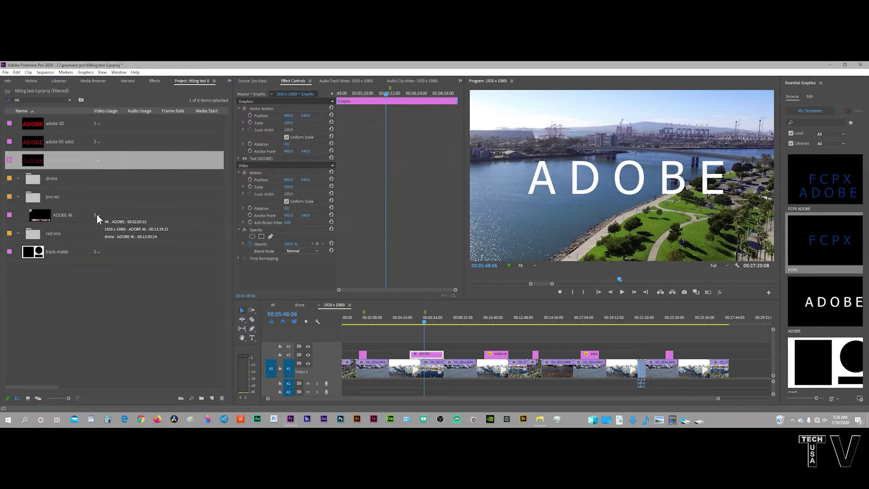
left_click(102, 222)
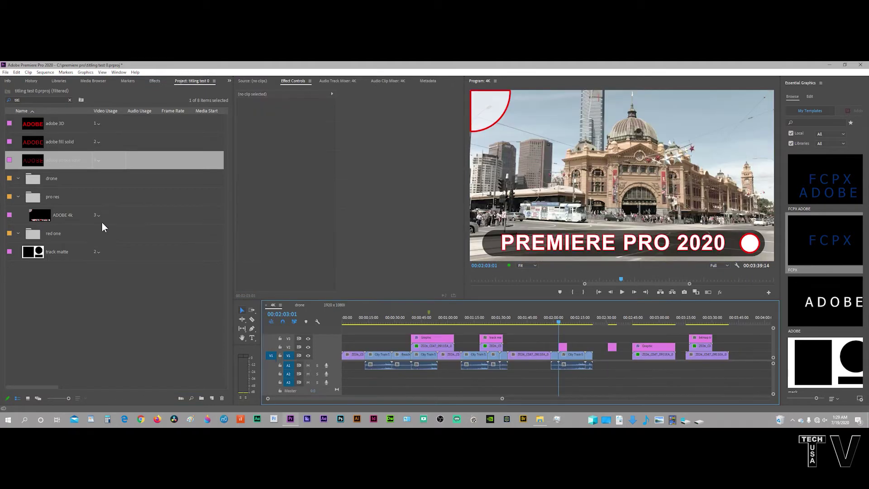
Step: Jump to the track matte's first use in the 4K sequence at 01:18:08
left_click_drag(554, 317, 563, 322)
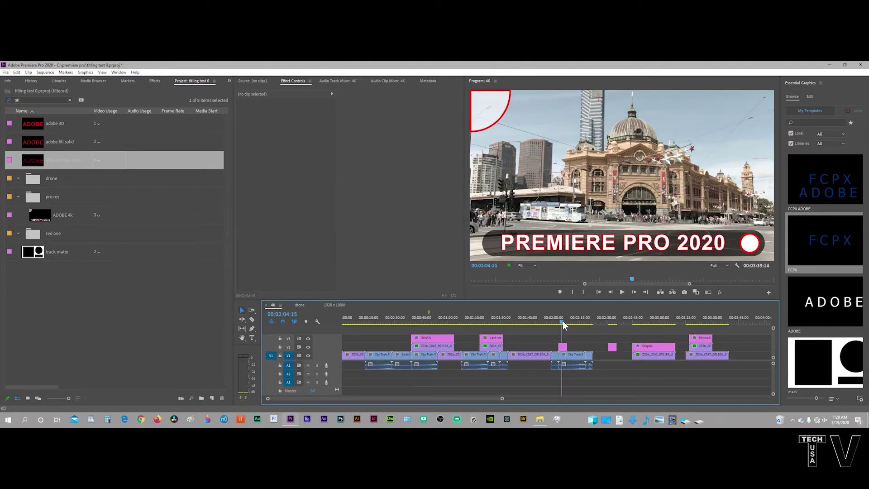
left_click(95, 249)
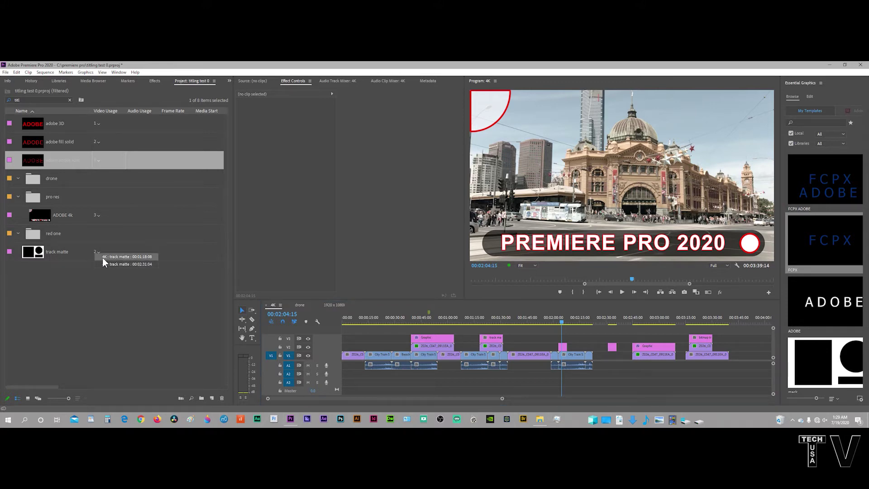
left_click(103, 256)
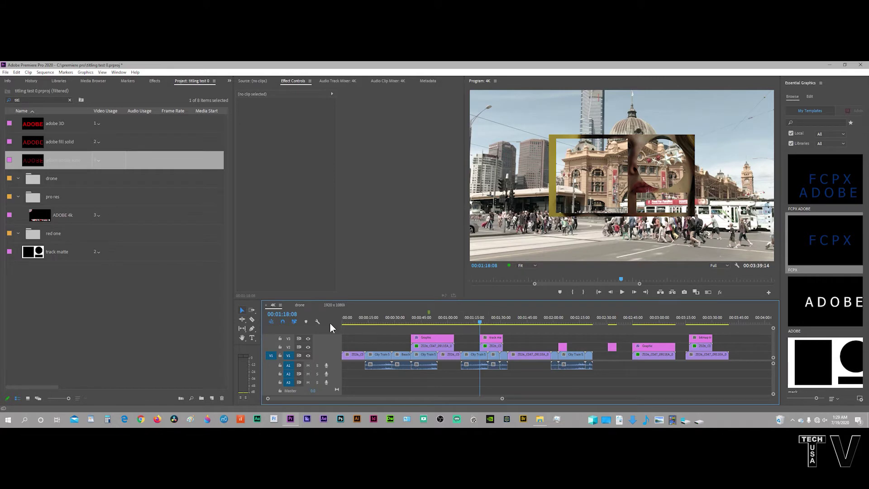
Step: Jump to the track matte's second use at 02:31:04, check 02:33:17, then close the 4K sequence
left_click(97, 251)
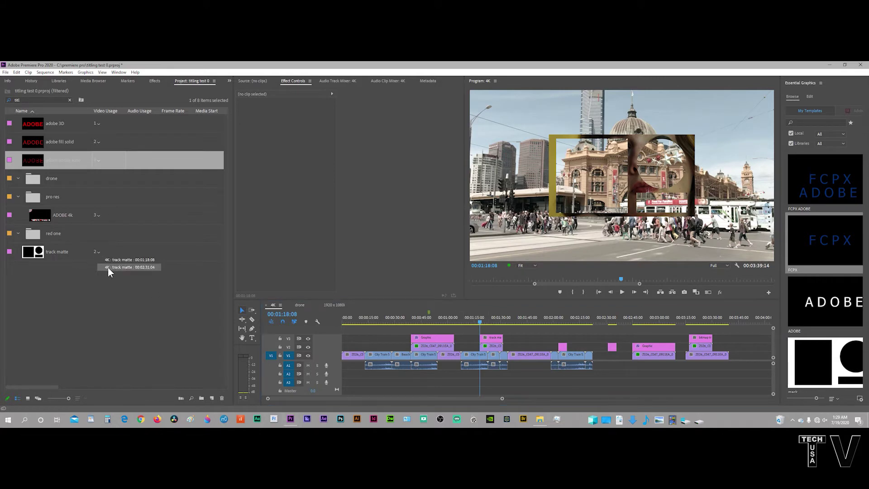
left_click(108, 267)
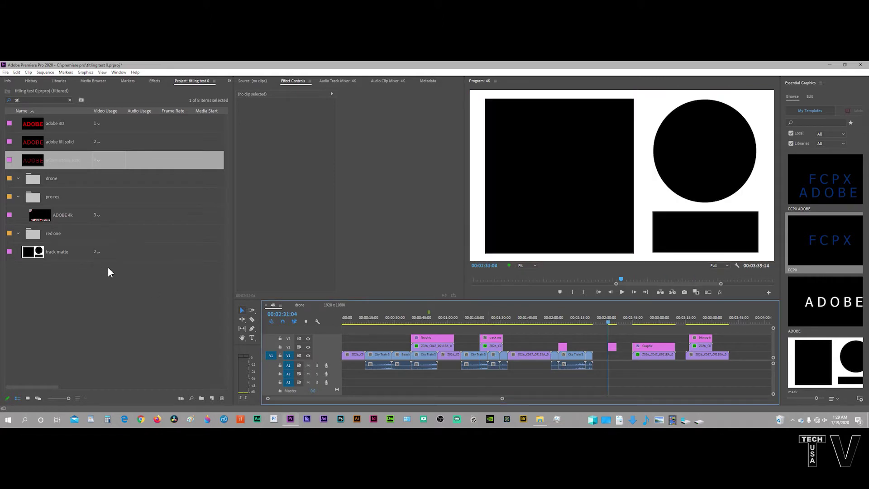
left_click(612, 318)
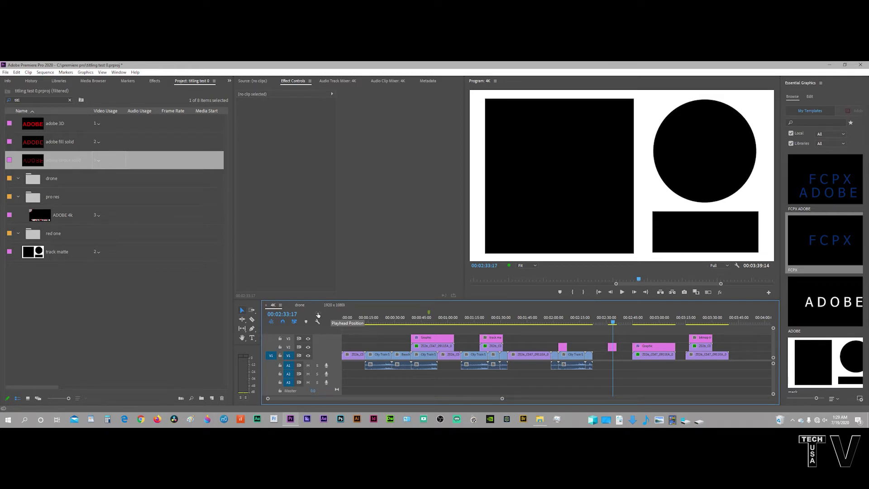
left_click(266, 305)
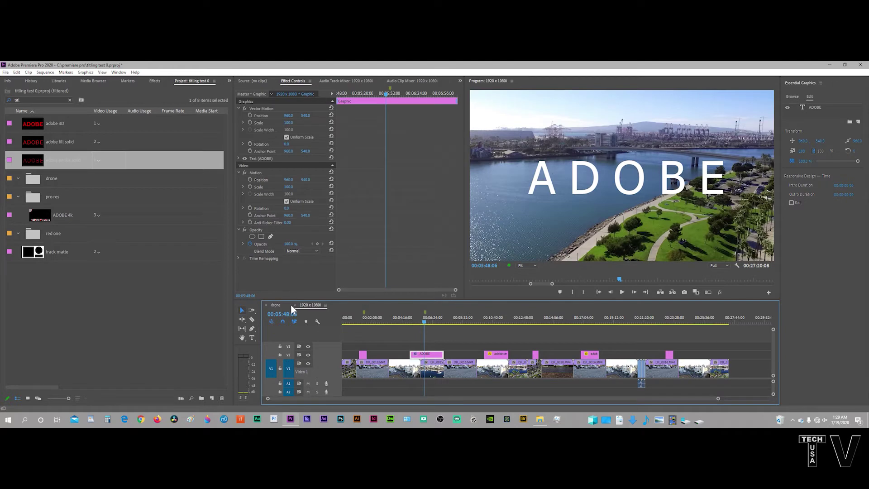
Step: Close the 1920 x 1080i tab and jump to adobe fill solid's drone use at 00:19:28:05
left_click(294, 305)
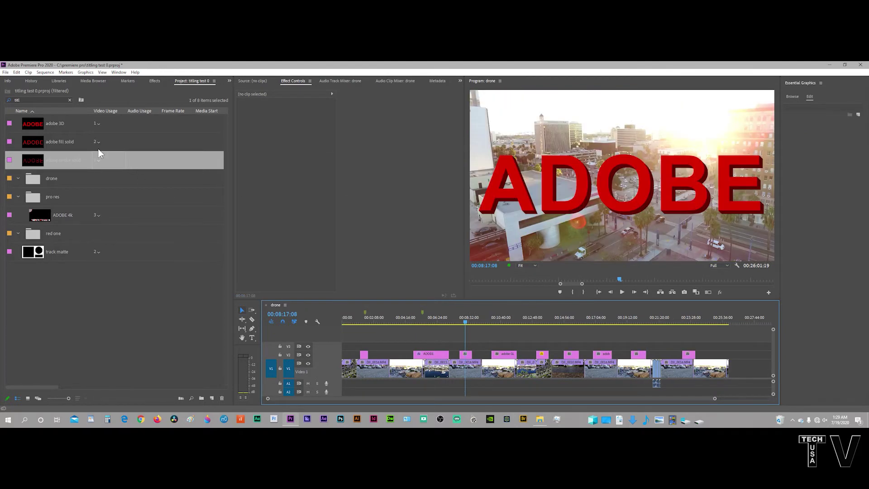
left_click(98, 141)
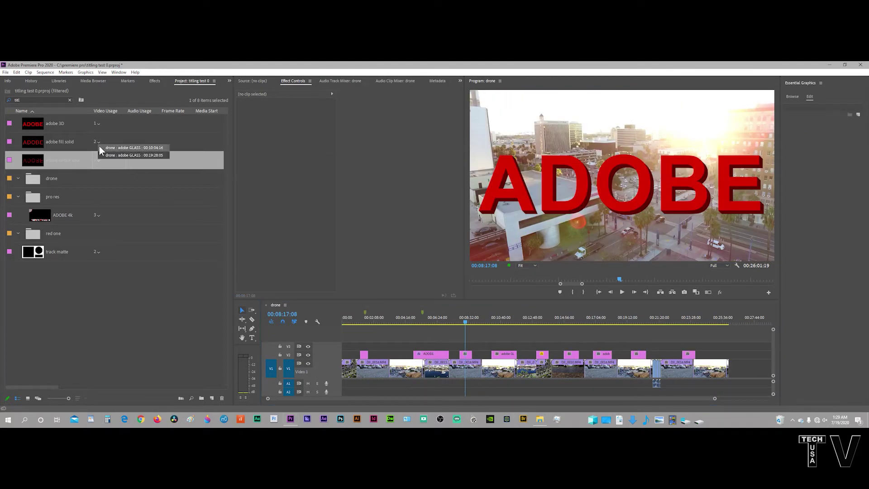
left_click(102, 155)
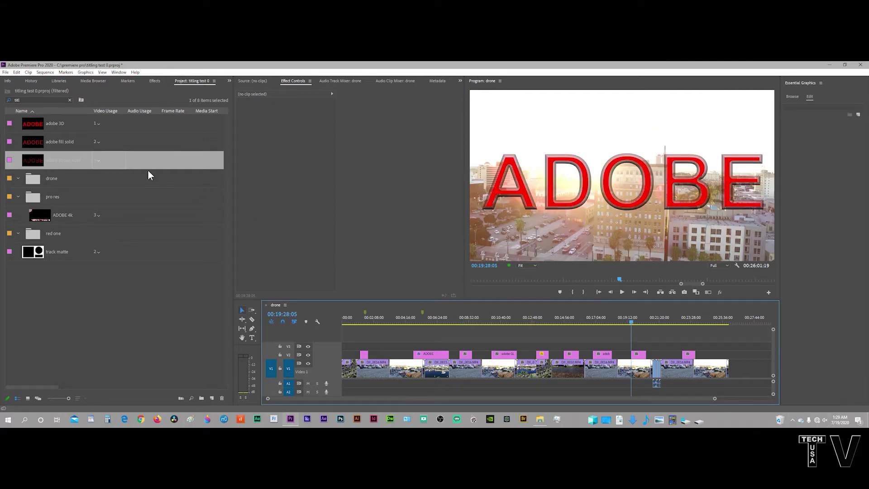
Step: Open adobe stroke solid's use in the 1920 x 1080i sequence, parking at 00:18:09:06
left_click(97, 161)
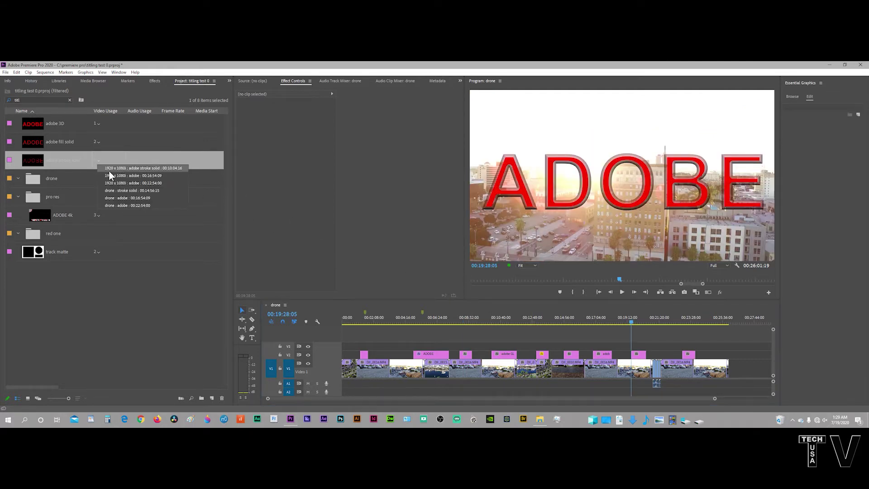
left_click(109, 176)
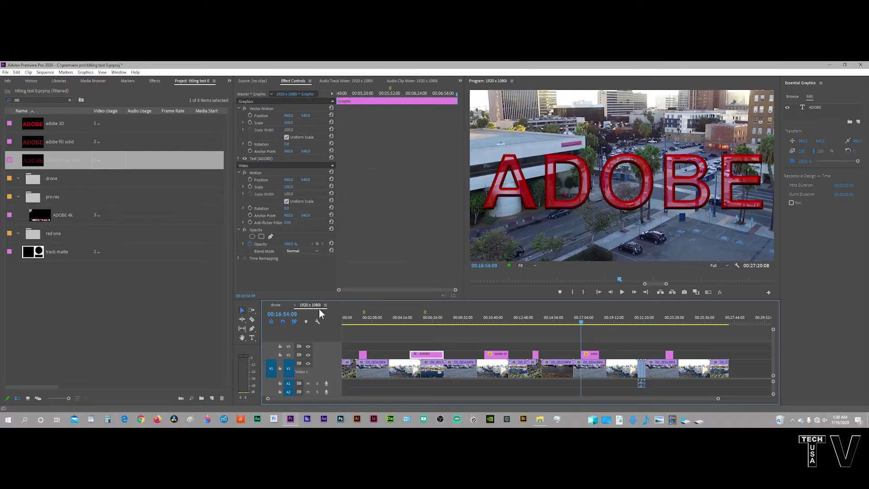
left_click(599, 320)
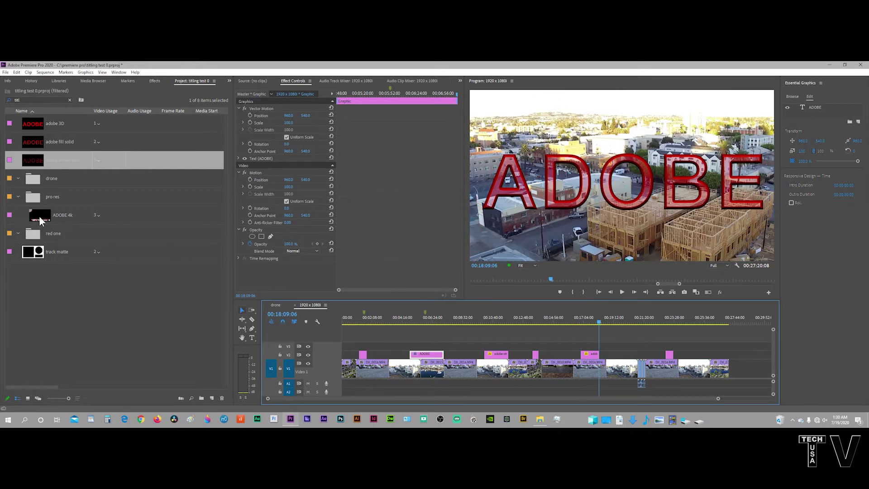
Step: Open ADOBE 4k's use in the 4K sequence with the playhead at 00:02:07:03
left_click(39, 220)
left_click(95, 215)
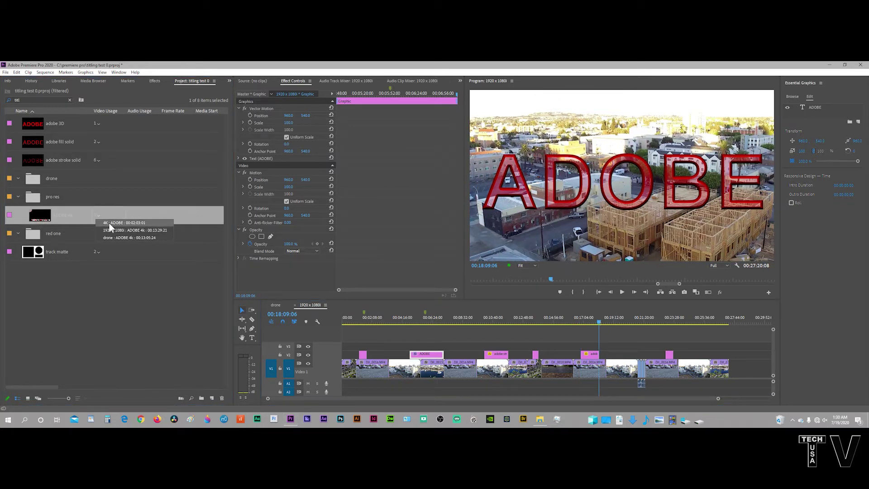
left_click(109, 221)
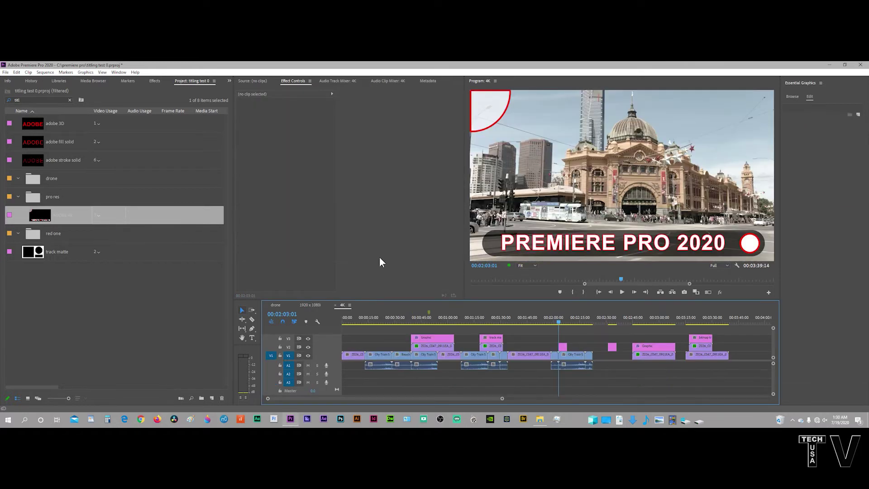
left_click(565, 318)
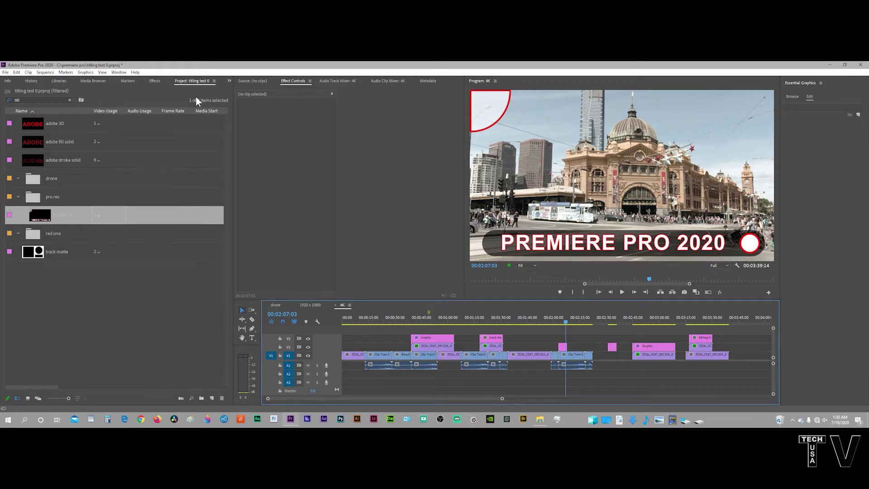
left_click(214, 81)
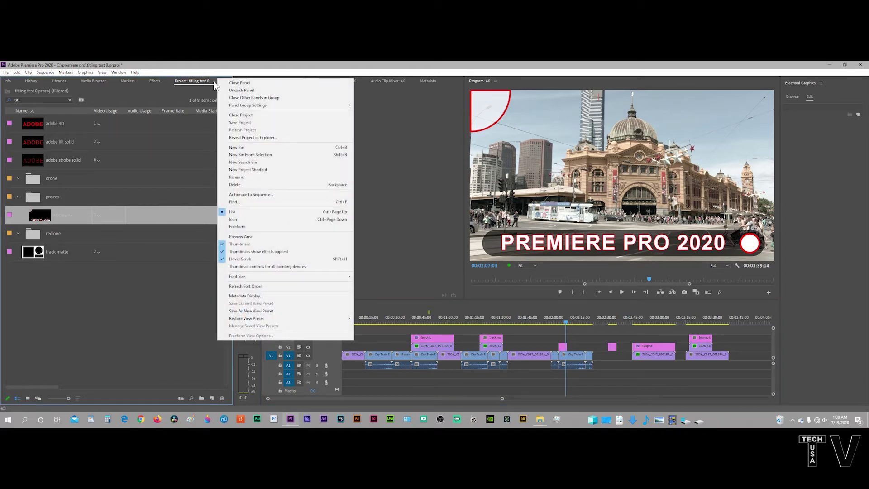
left_click(234, 297)
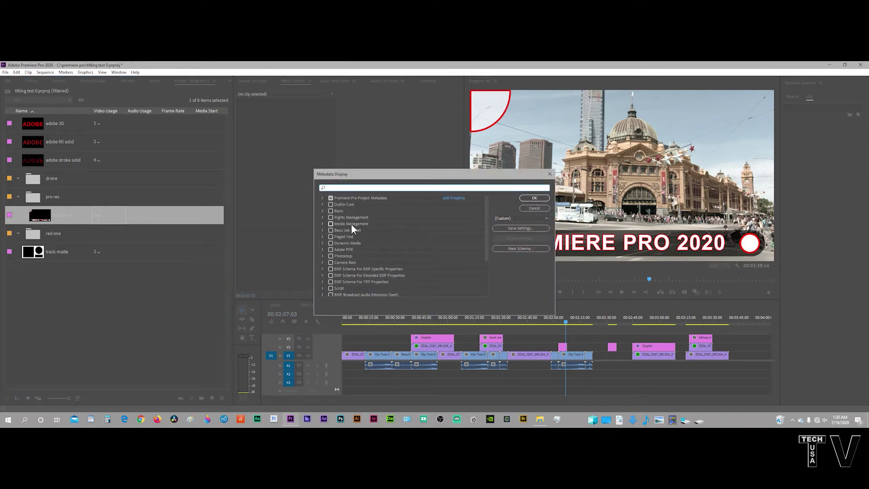
scroll(431, 205, "down", 3)
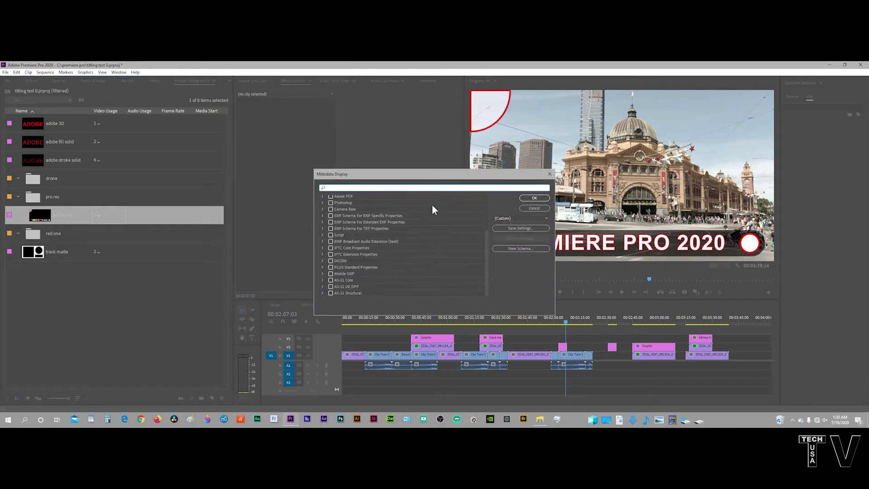
left_click(322, 241)
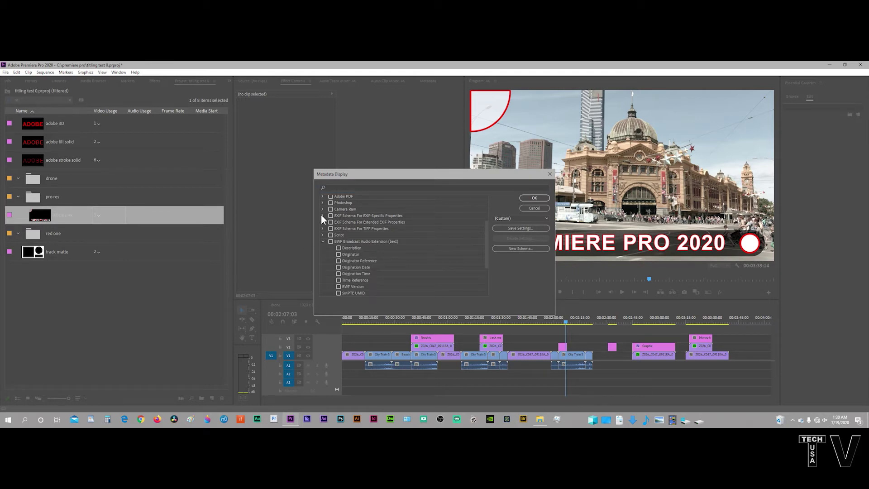
left_click(321, 215)
scroll(395, 227, "down", 4)
scroll(394, 226, "up", 6)
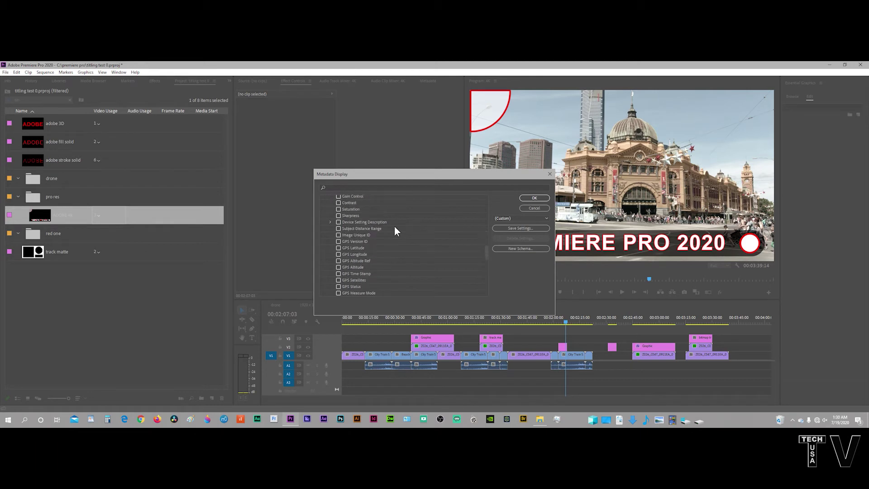
scroll(394, 231, "up", 3)
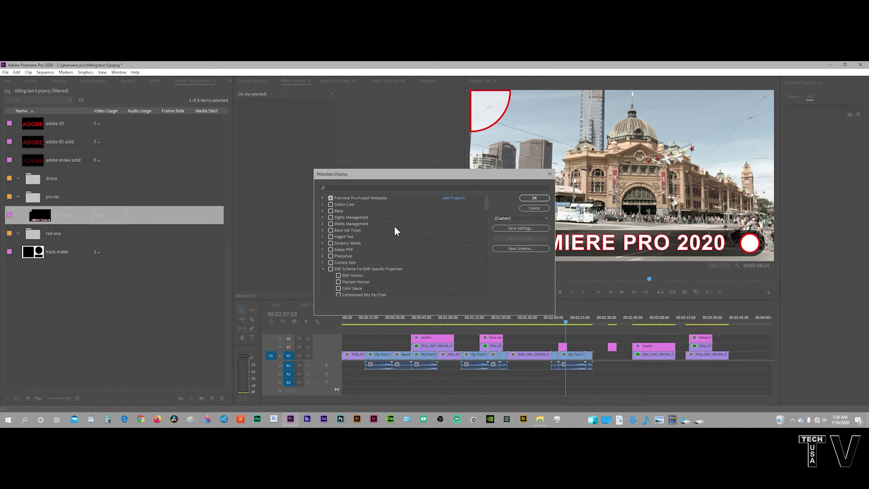
left_click(322, 197)
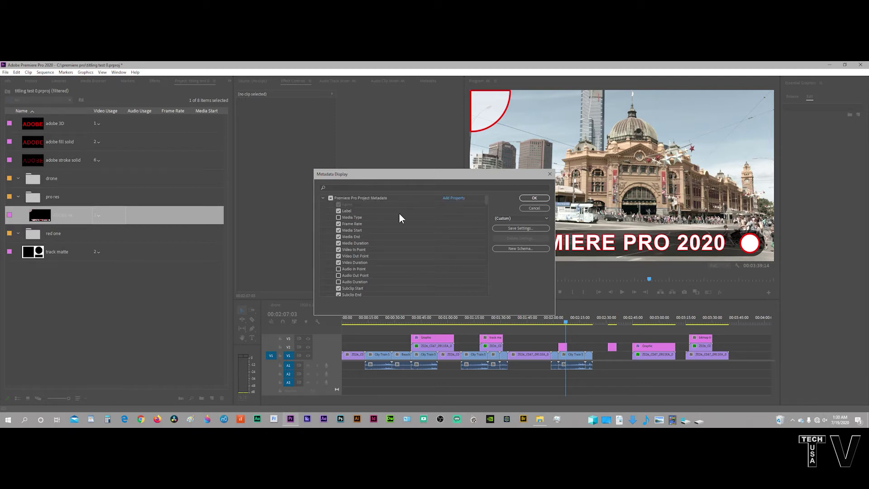
scroll(399, 217, "down", 4)
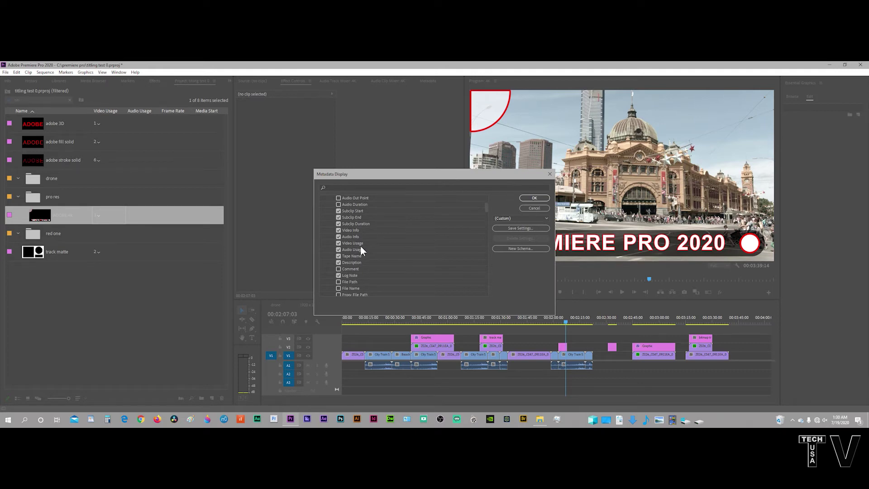
scroll(428, 235, "up", 4)
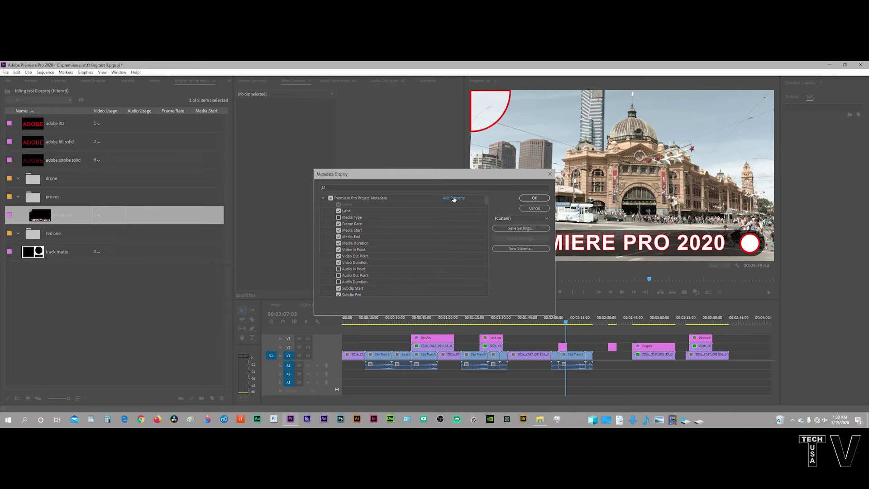
left_click(534, 199)
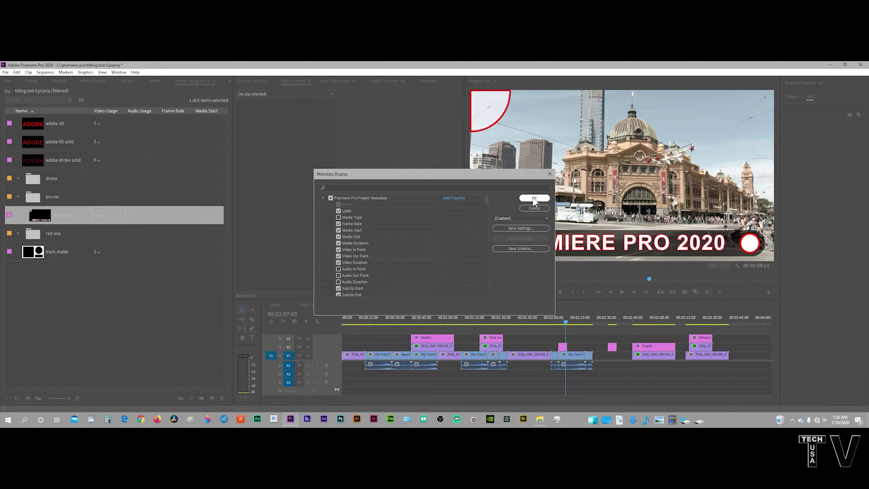
left_click(550, 174)
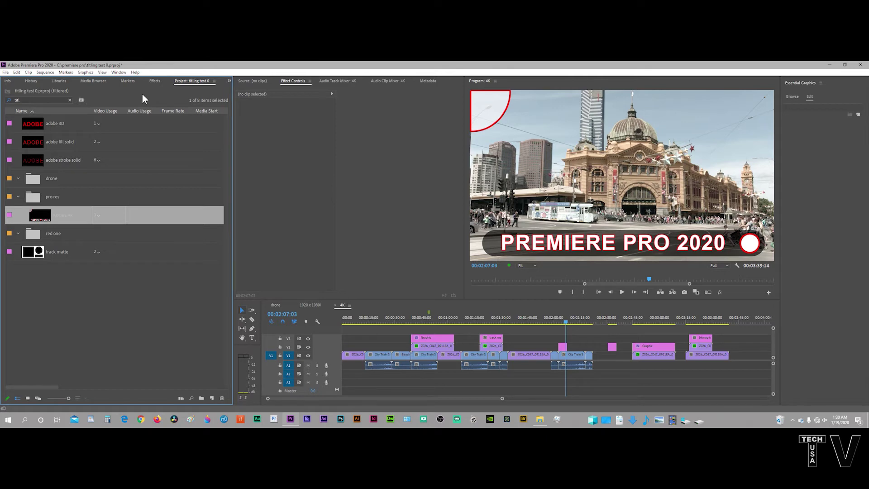
key("grave")
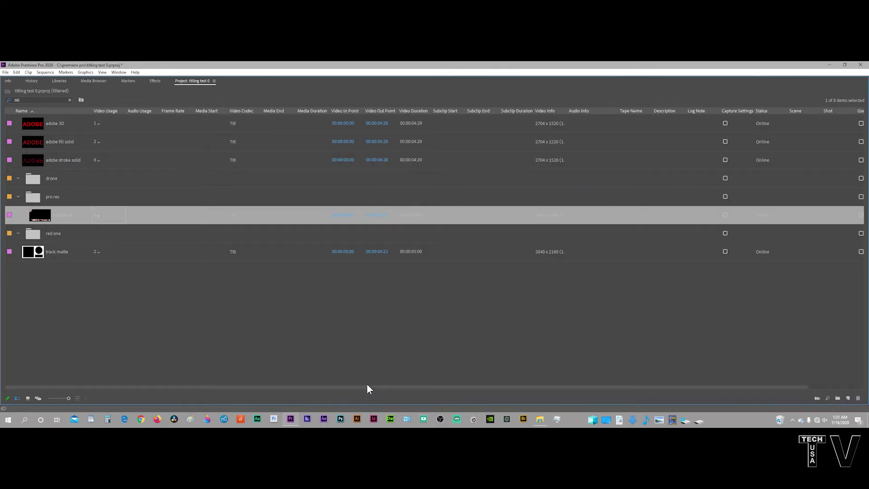
left_click_drag(394, 387, 520, 389)
left_click_drag(309, 396, 208, 403)
key("grave")
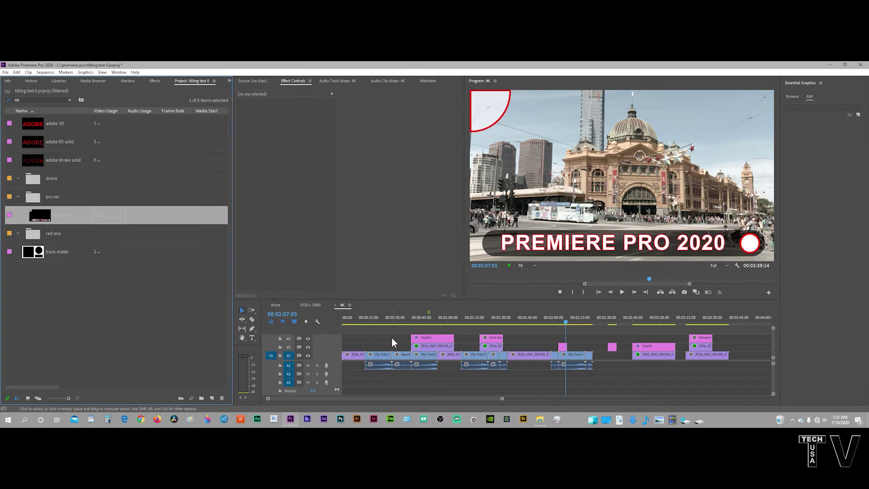
Step: Go to adobe 3D in the drone sequence at 00:08:17:08, list adobe stroke solid's six uses, select the V2 clip
left_click(96, 121)
left_click(110, 126)
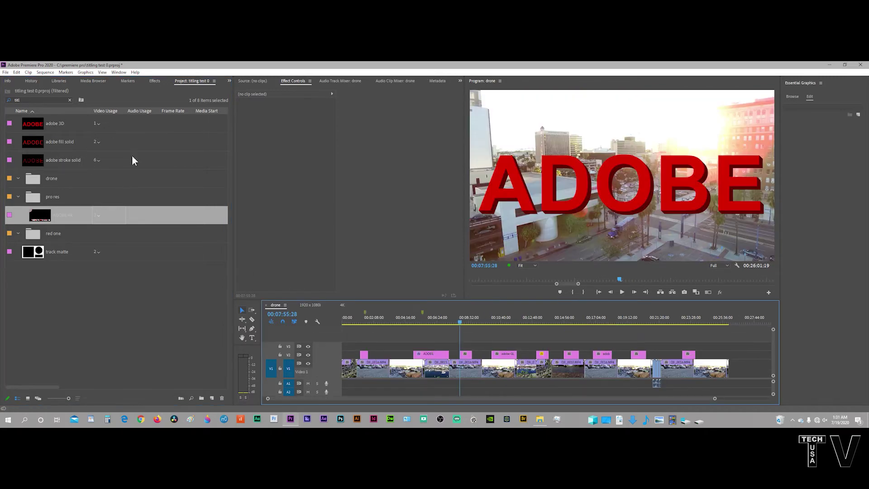
left_click(466, 321)
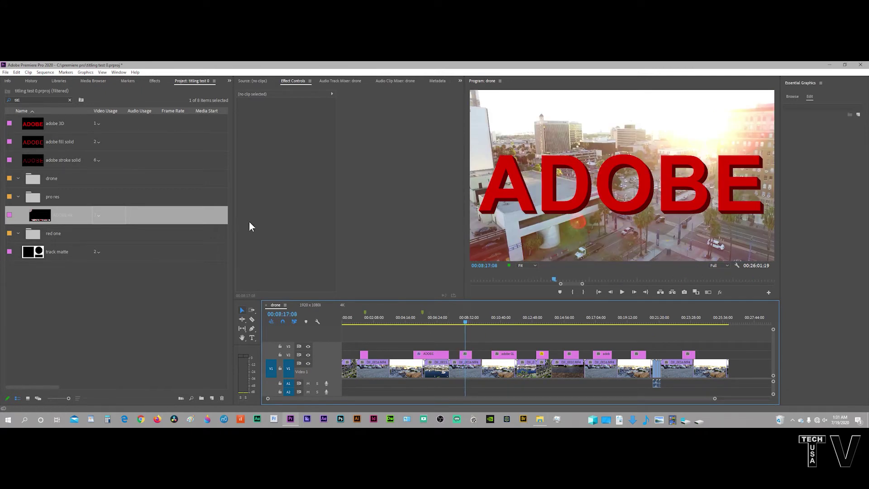
left_click(97, 160)
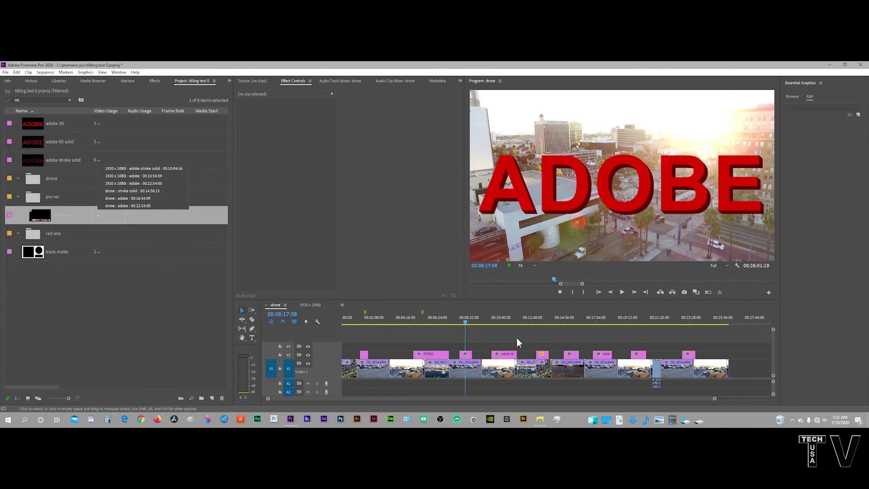
left_click(466, 355)
Step: Open the adobe 3D title in the Legacy Title editor and resize its panels for more room
double_click(465, 355)
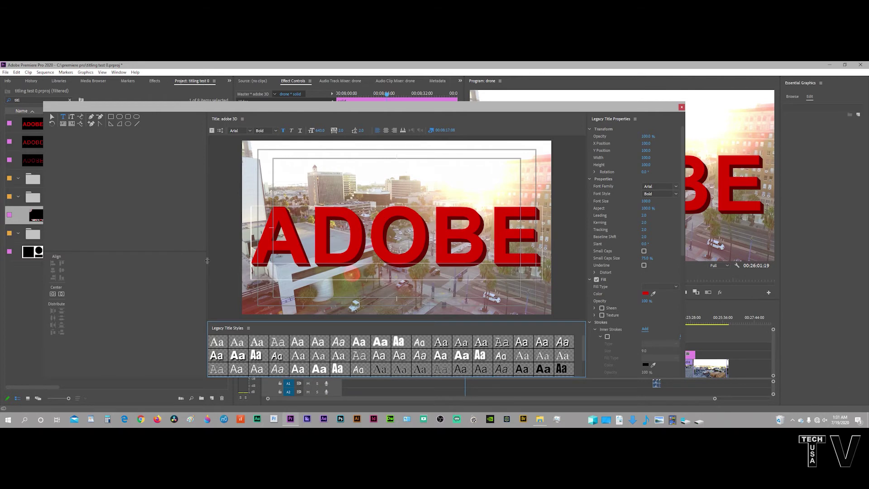
left_click_drag(207, 262, 130, 262)
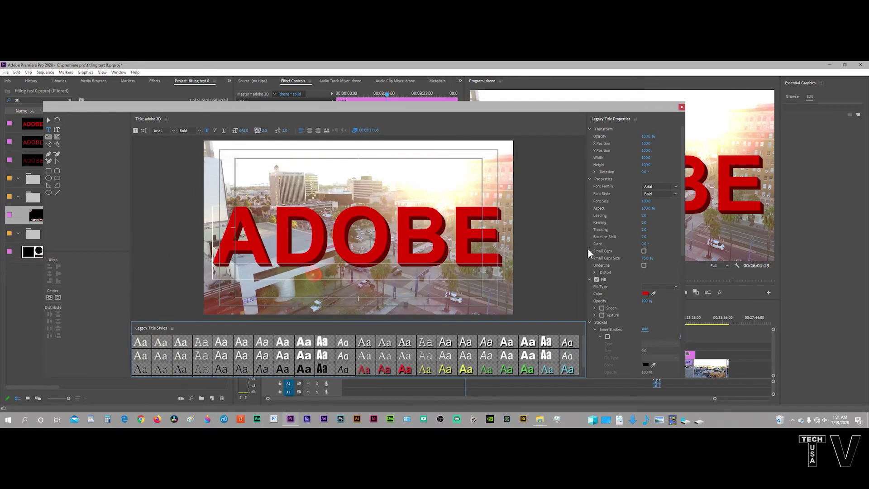
left_click_drag(586, 254, 613, 252)
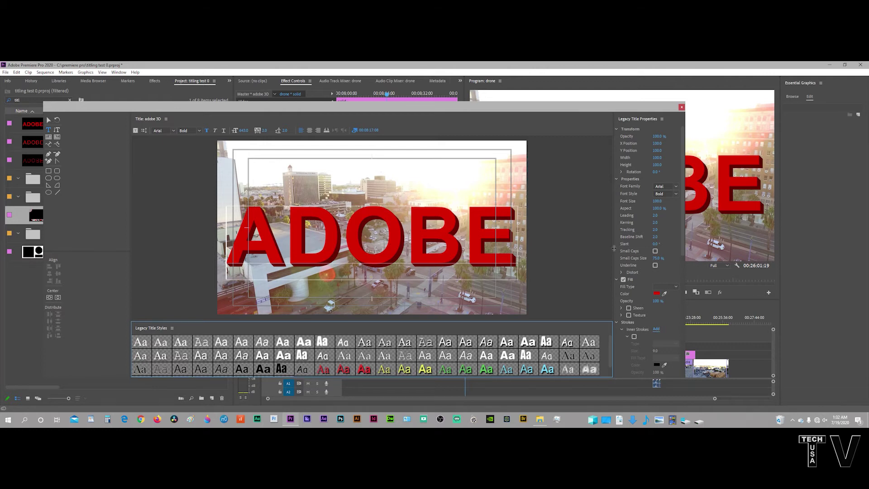
left_click_drag(613, 247, 564, 251)
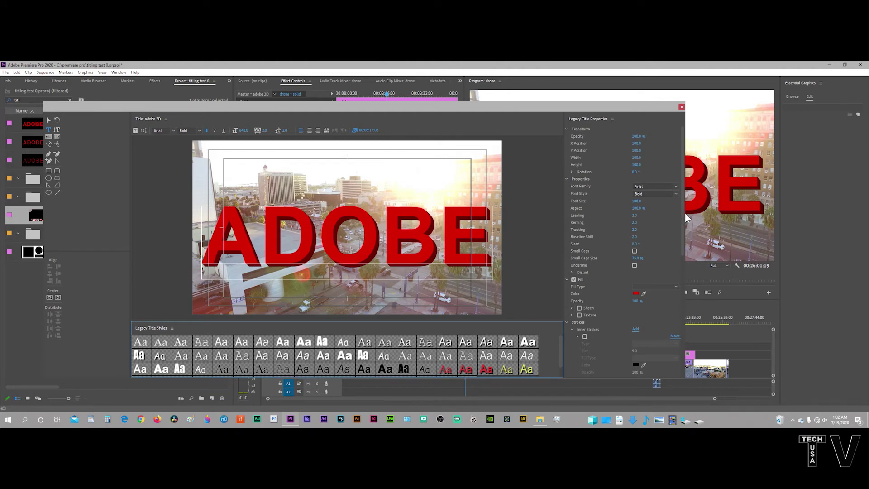
mouse_move(681, 215)
left_mouse_down()
mouse_move(679, 314)
mouse_move(680, 293)
left_mouse_up()
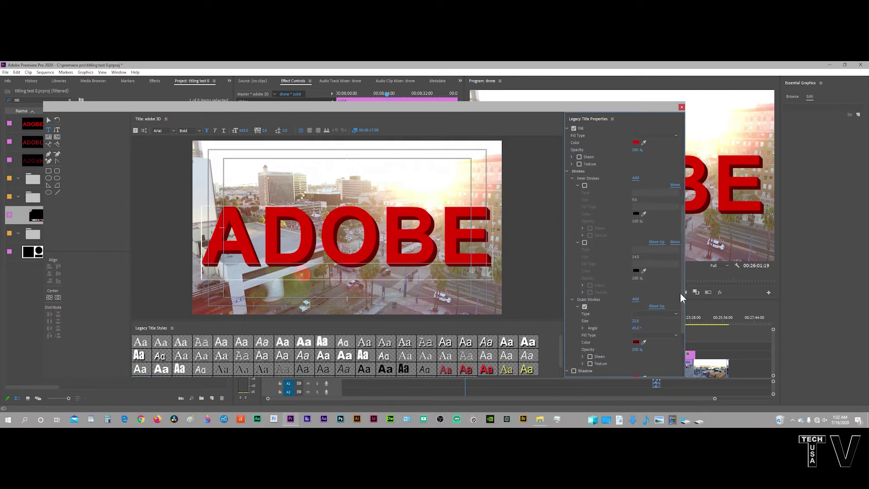
Step: Give the ADOBE text an inner stroke of size 24.0 and close the Legacy Title editor
left_click(585, 185)
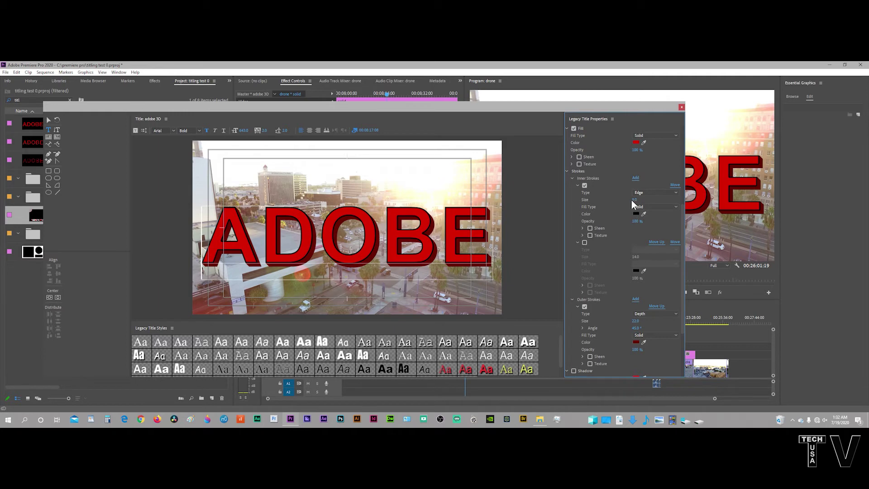
mouse_move(634, 199)
left_mouse_down()
mouse_move(652, 199)
mouse_move(613, 221)
left_mouse_up()
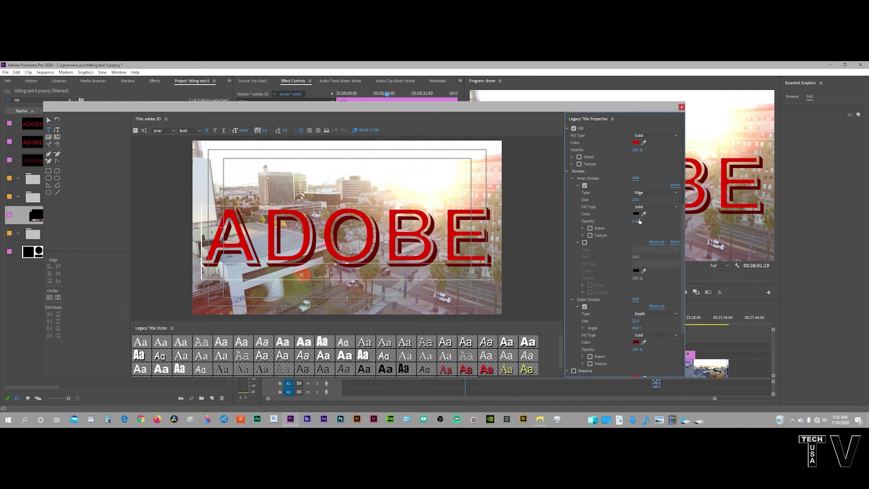
left_click(681, 107)
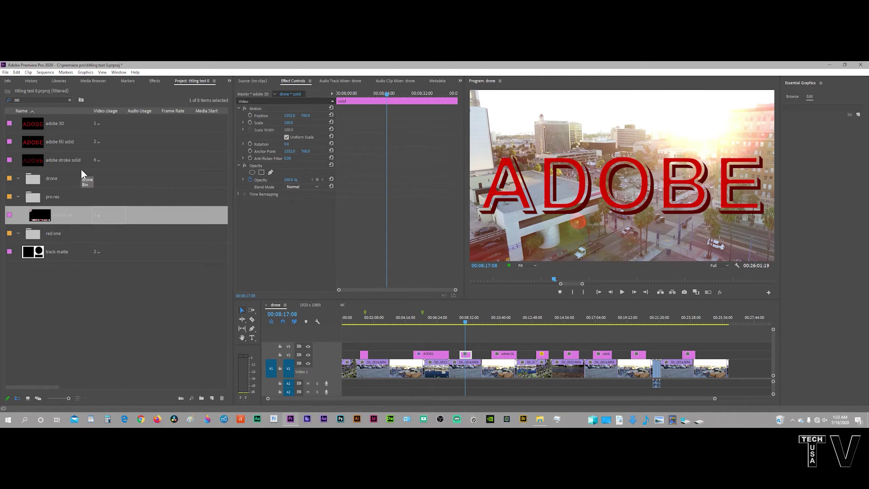
Step: Clear the Project search filter and expand the drone folder to show all 30 items
left_click(69, 100)
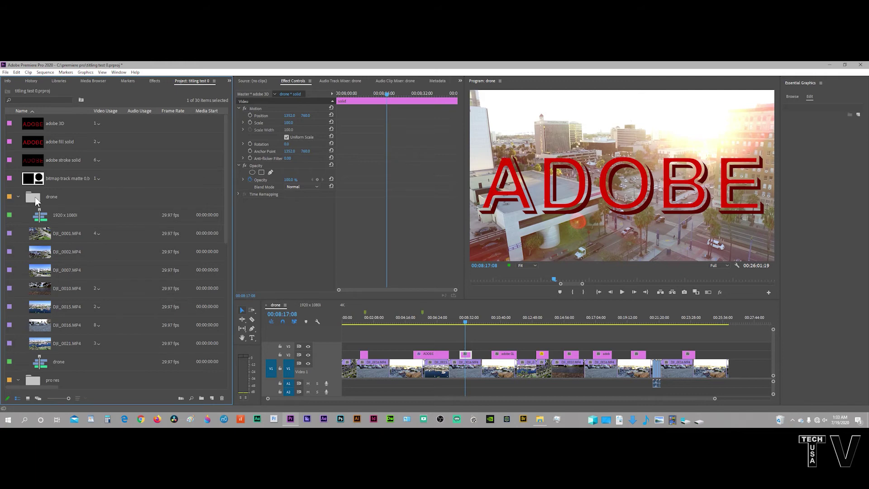
left_click(35, 197)
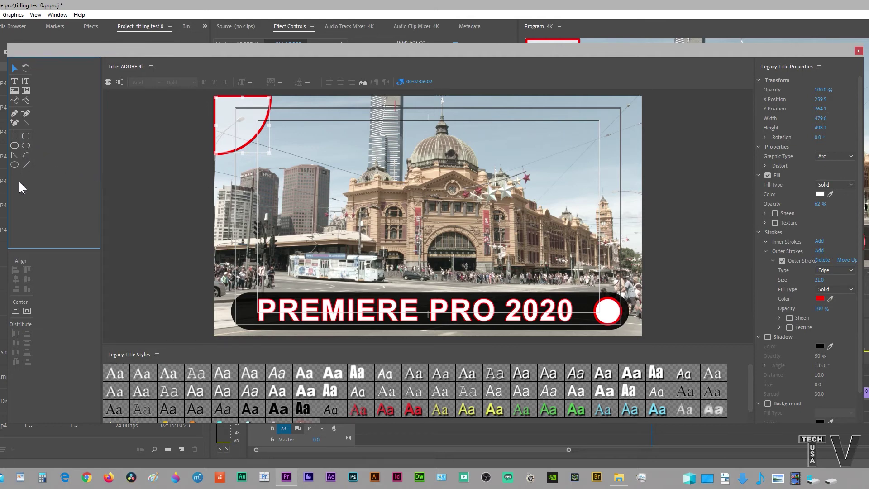
Step: Switch the red corner shape's graphic type to Rectangle, then back to Arc
right_click(236, 121)
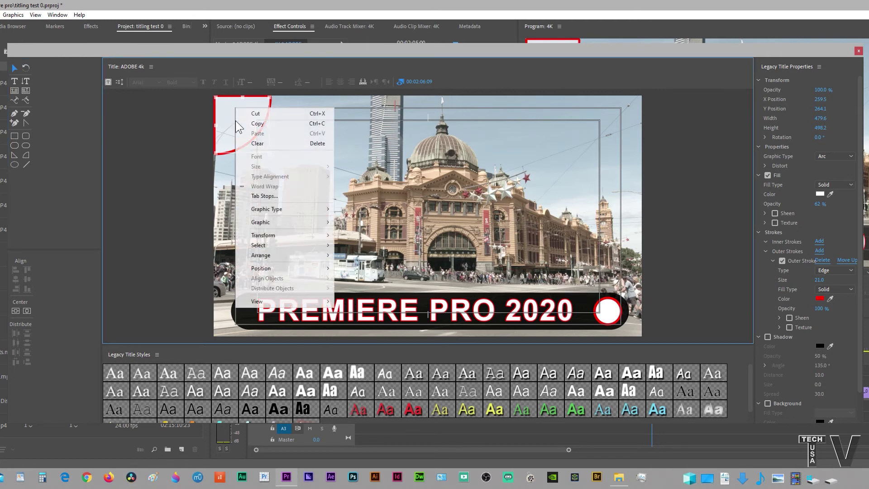
mouse_move(257, 209)
left_click(356, 210)
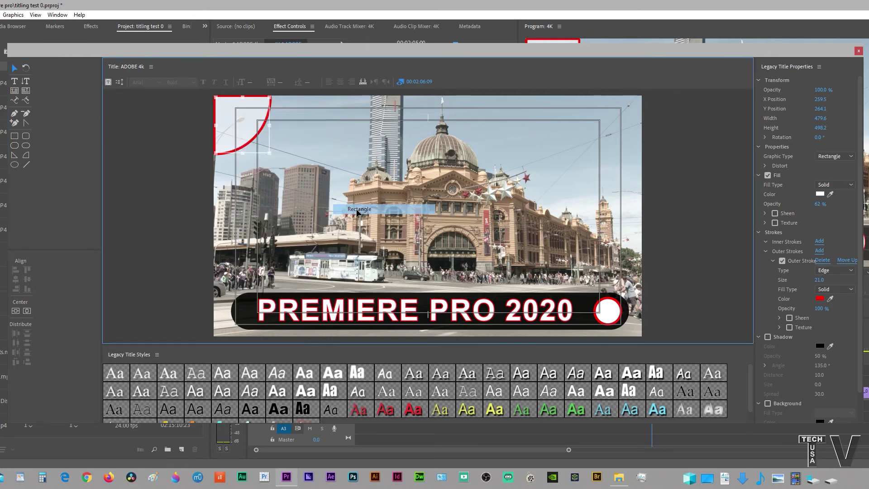
right_click(251, 119)
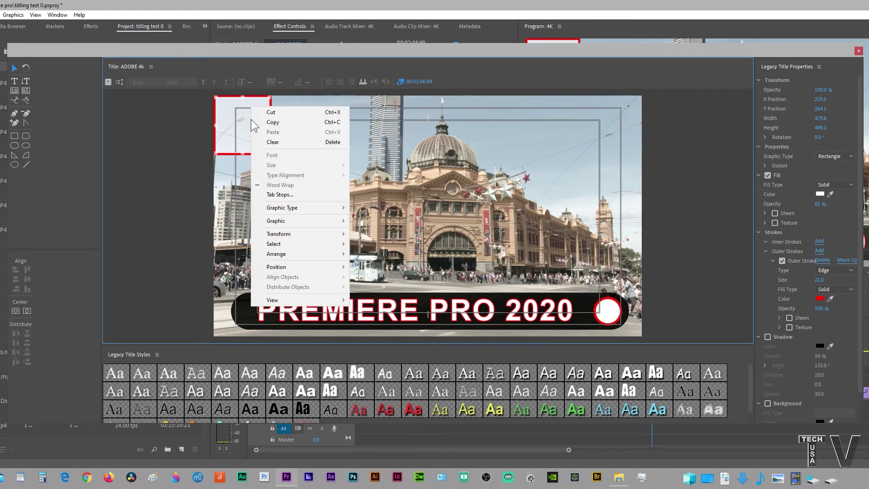
mouse_move(275, 207)
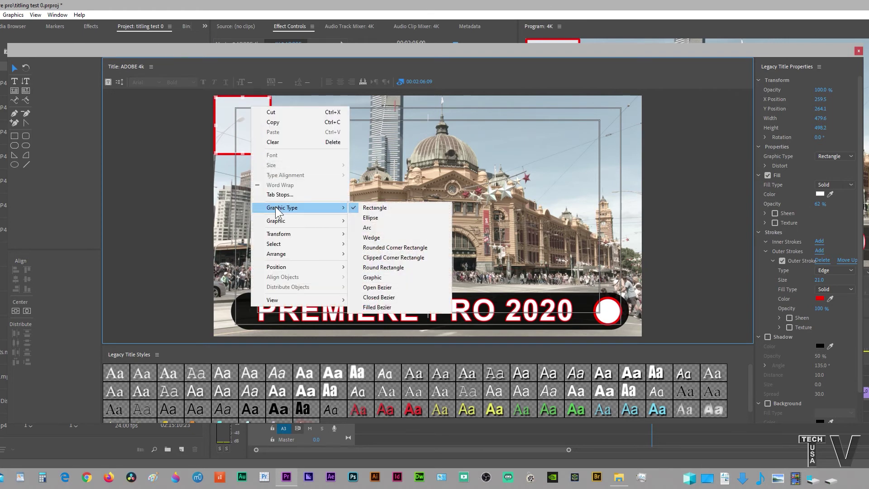
left_click(382, 228)
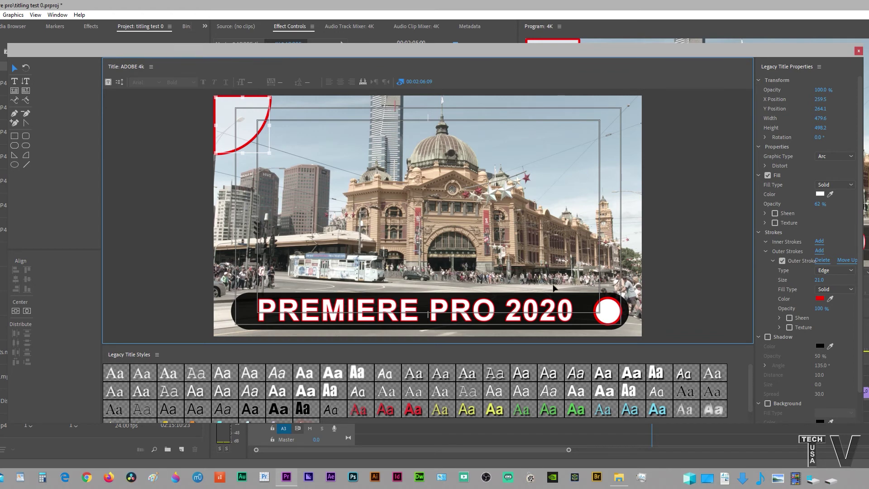
Step: Change the rounded bar behind PREMIERE PRO 2020 to a plain Rectangle
left_click(587, 306)
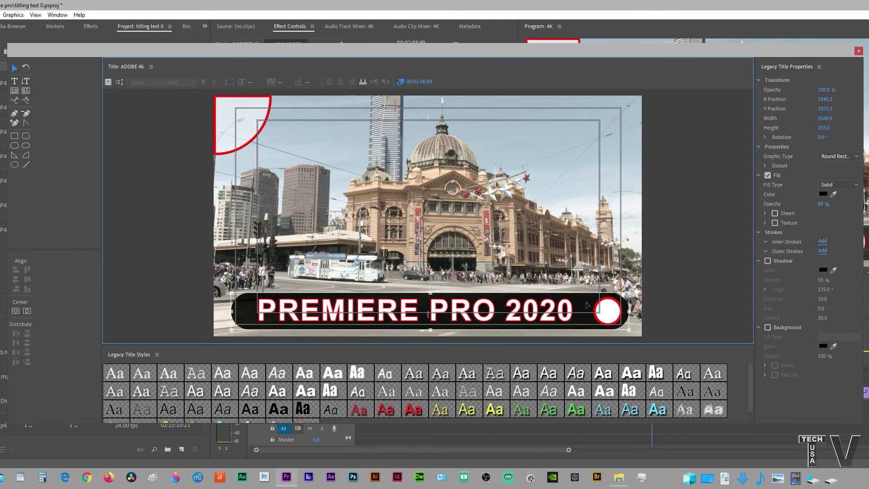
right_click(588, 306)
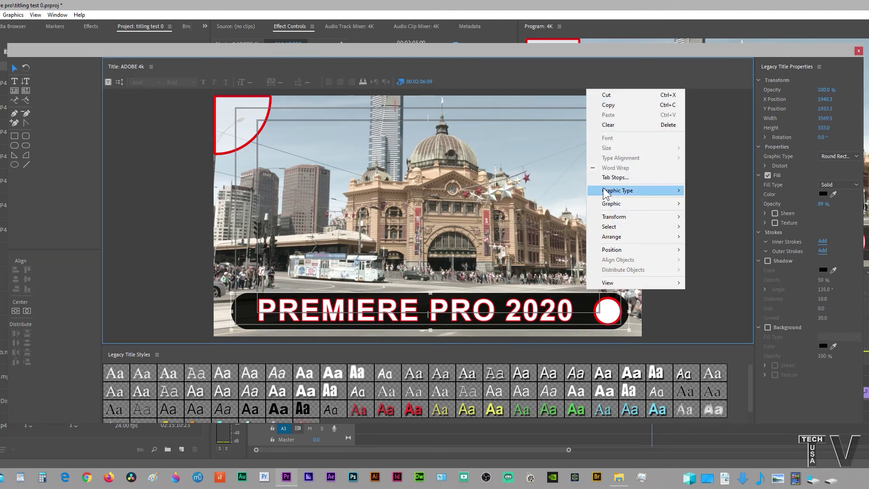
mouse_move(606, 192)
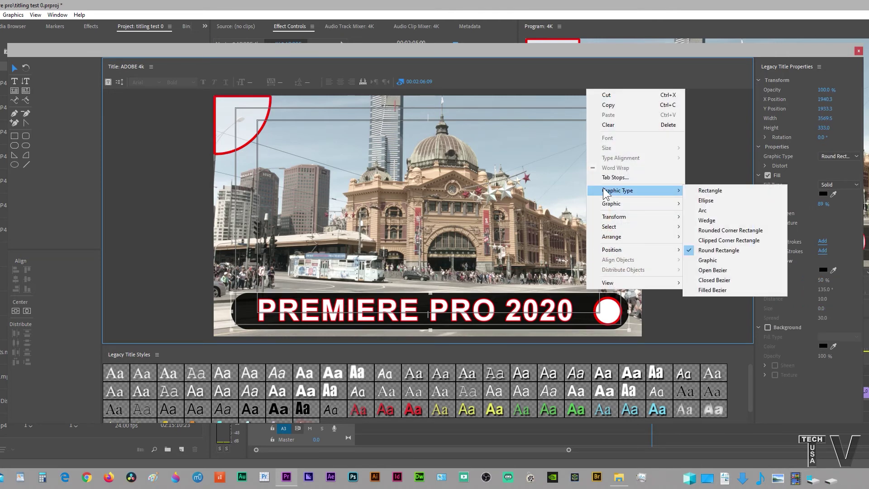
left_click(703, 192)
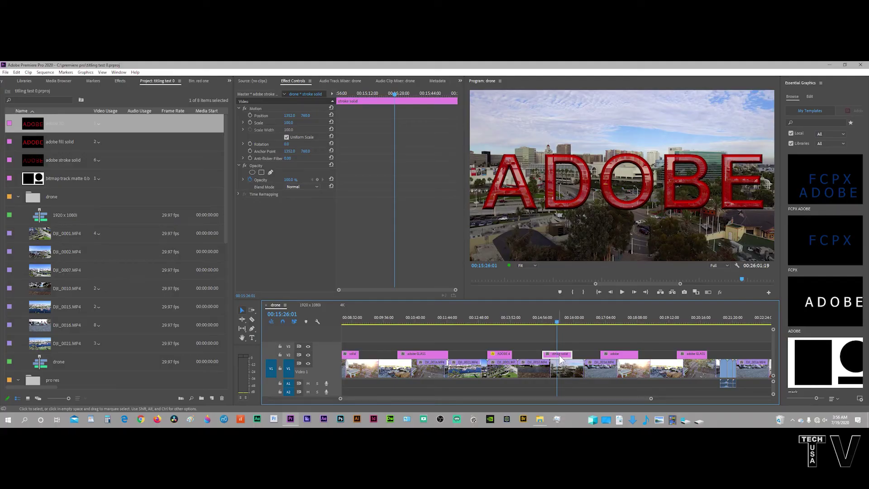
Step: Replace the stroke solid clip with the adobe 3D title from the bin
right_click(563, 357)
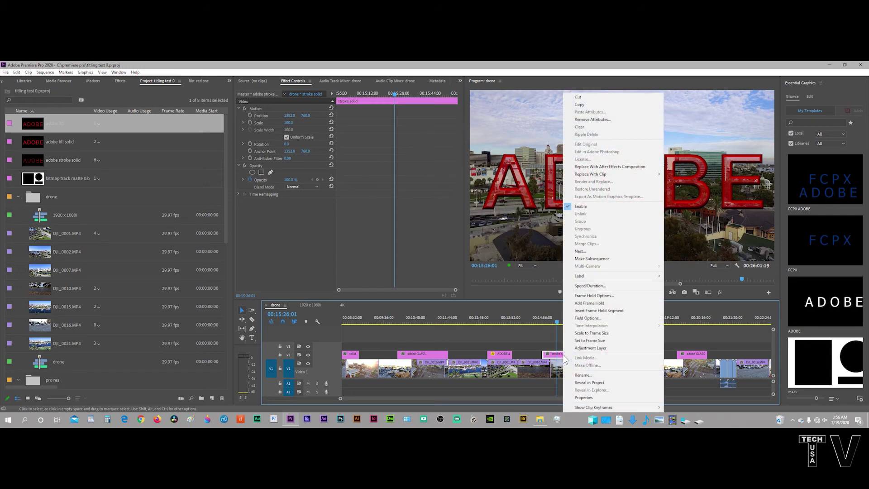
mouse_move(588, 176)
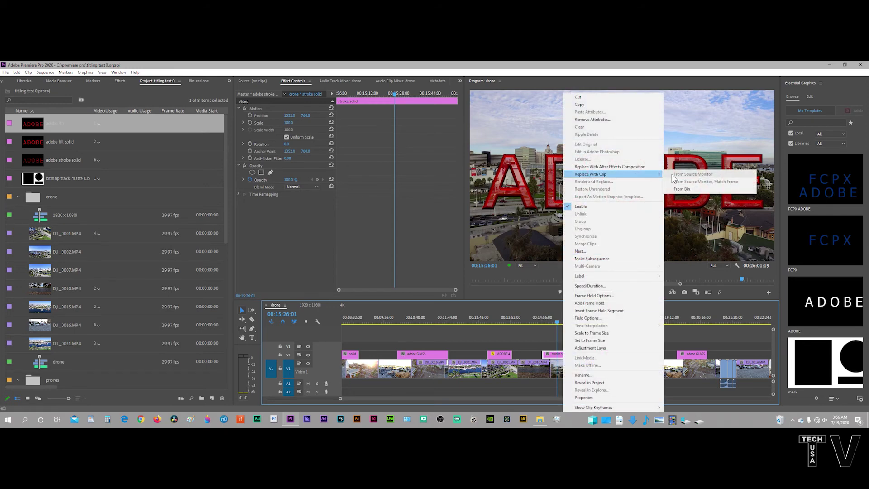
left_click(682, 188)
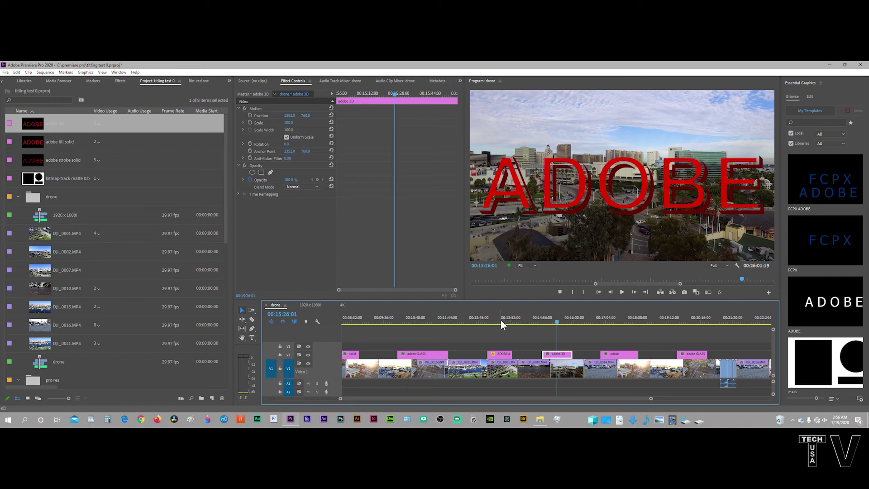
Step: Jump to adobe fill solid's use at 00:19:28:05, then adobe 3D's at 00:07:55:28
left_click(97, 140)
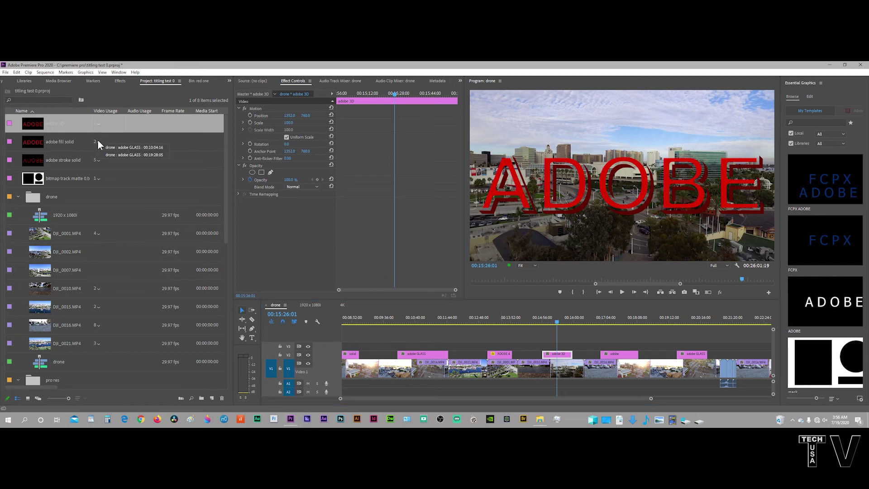
left_click(104, 150)
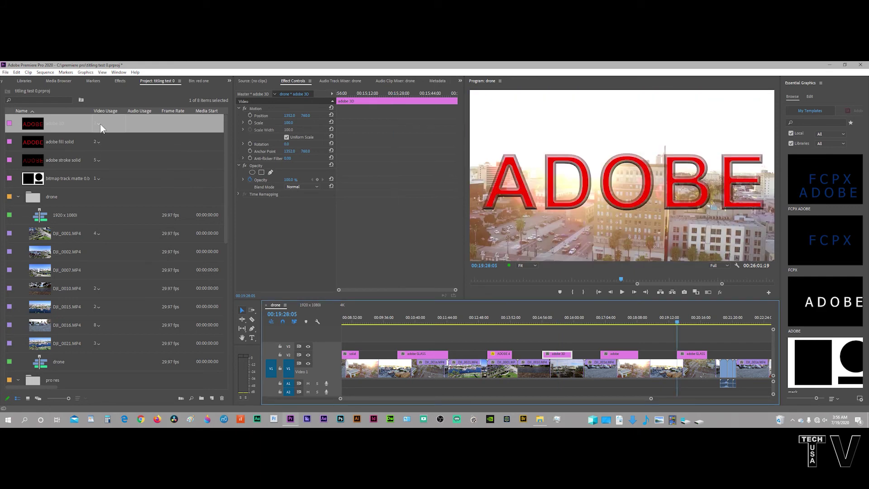
left_click(97, 124)
left_click(112, 132)
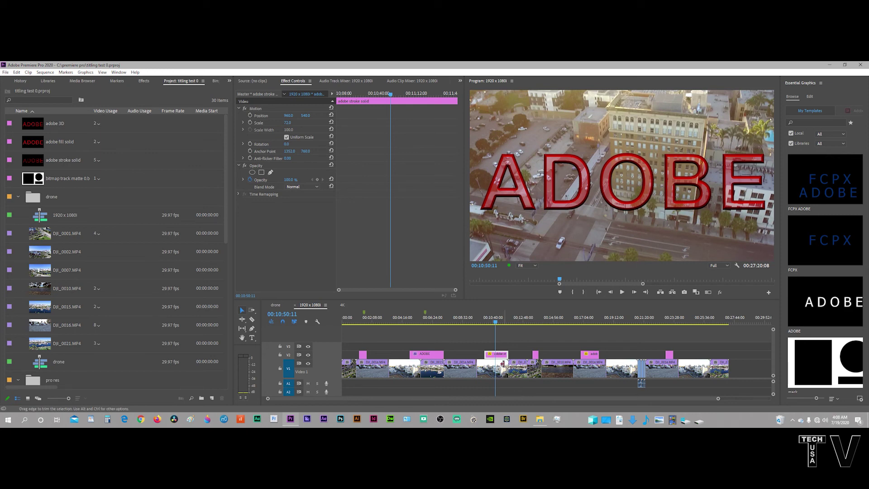
Step: Inspect adobe stroke solid in the legacy titler with wider panels, close it, and go to 00:14:36:07
double_click(505, 354)
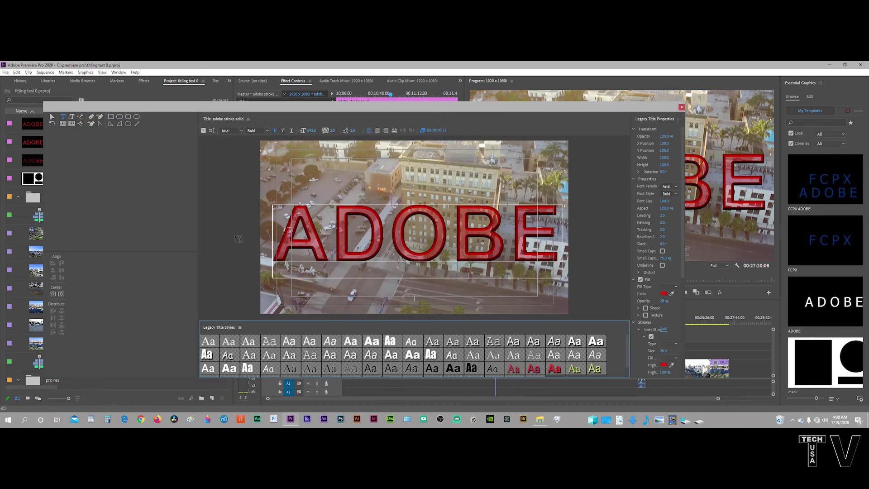
left_click_drag(198, 266, 109, 254)
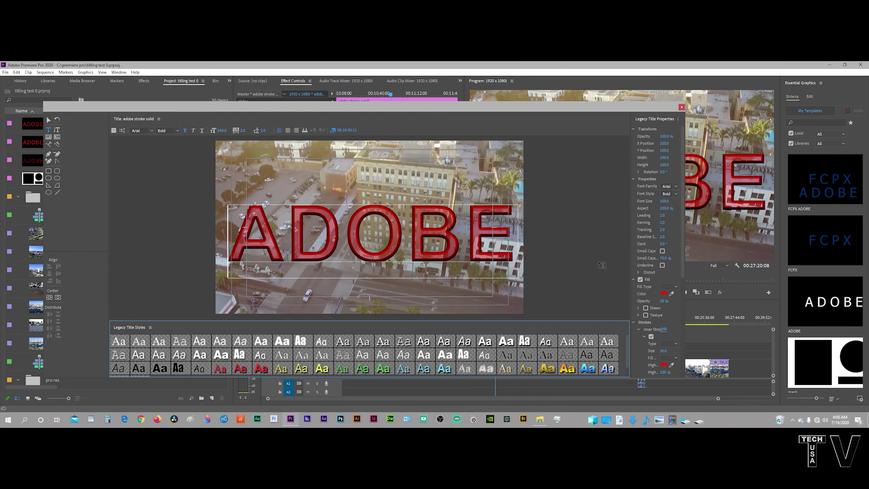
left_click_drag(629, 264, 592, 264)
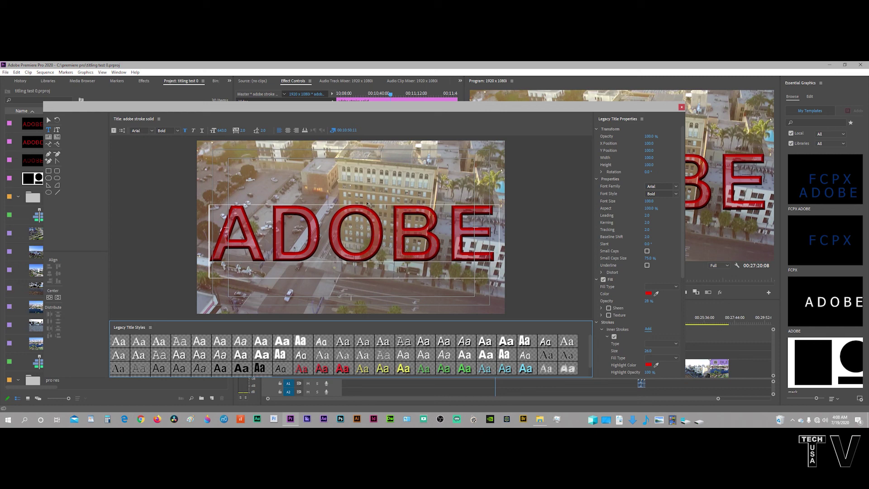
left_click(681, 108)
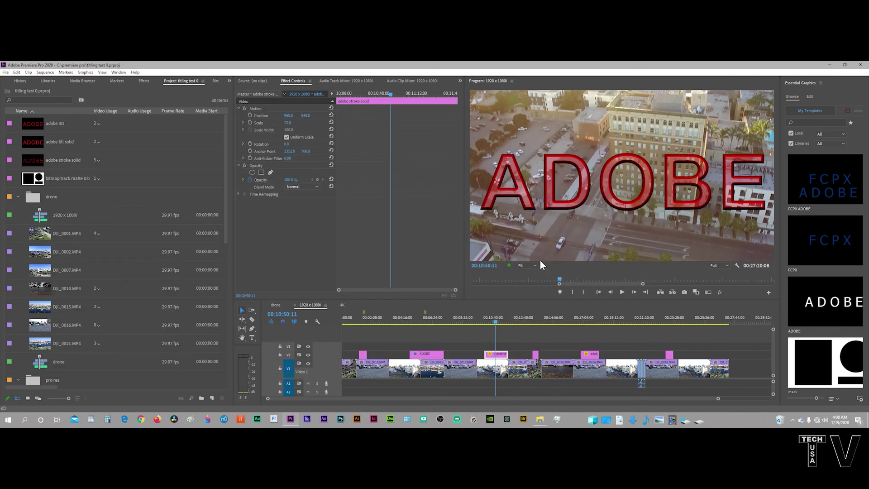
left_click(548, 315)
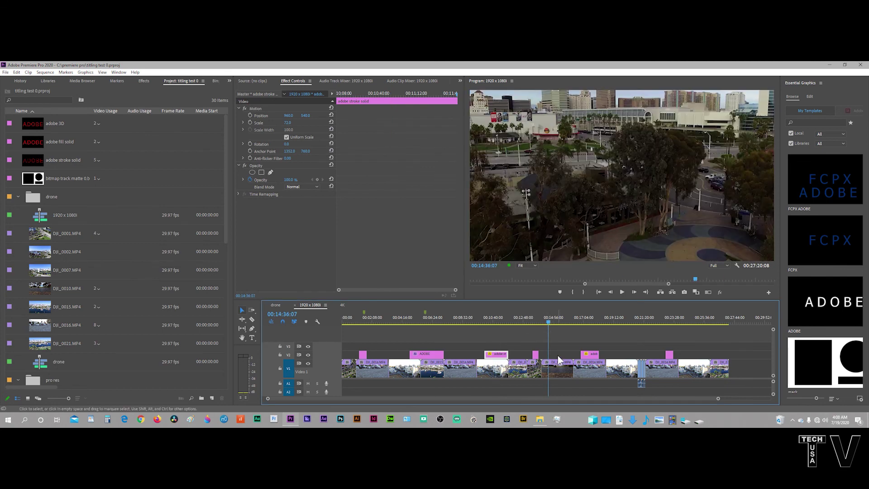
Step: Add a white 'adobe' text layer at 00:14:36:07, then reopen adobe stroke solid in the legacy titler
left_click(558, 357)
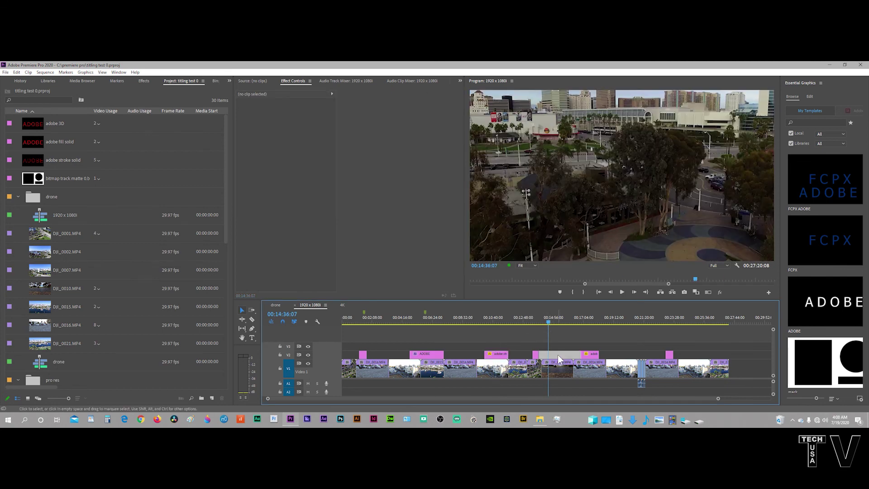
left_click(253, 337)
left_click(543, 183)
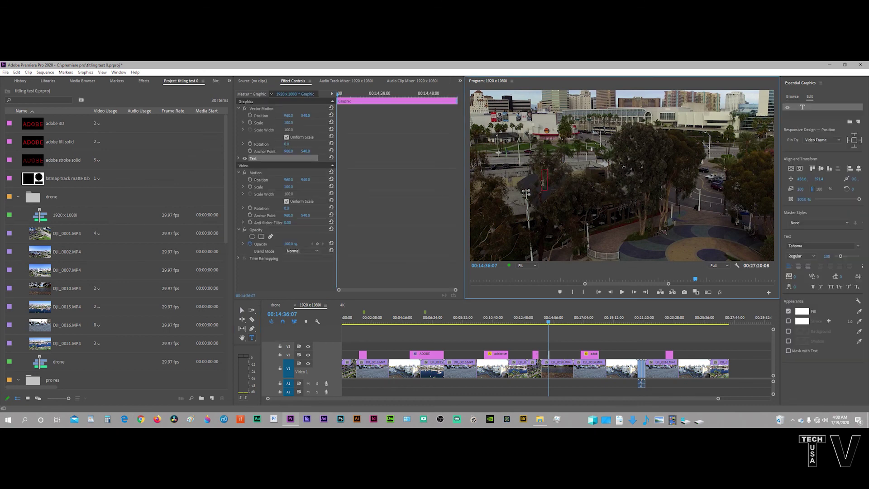
type("adobe")
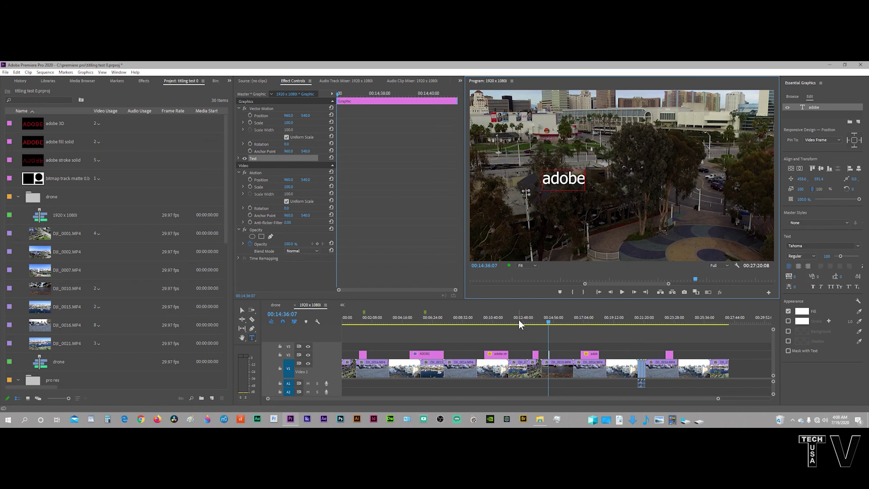
left_click_drag(517, 319, 493, 337)
double_click(494, 353)
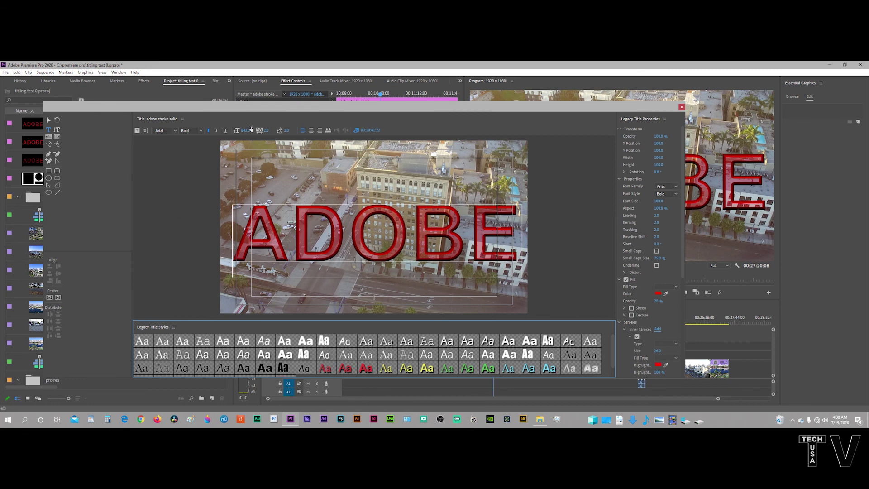
left_click_drag(257, 111, 242, 188)
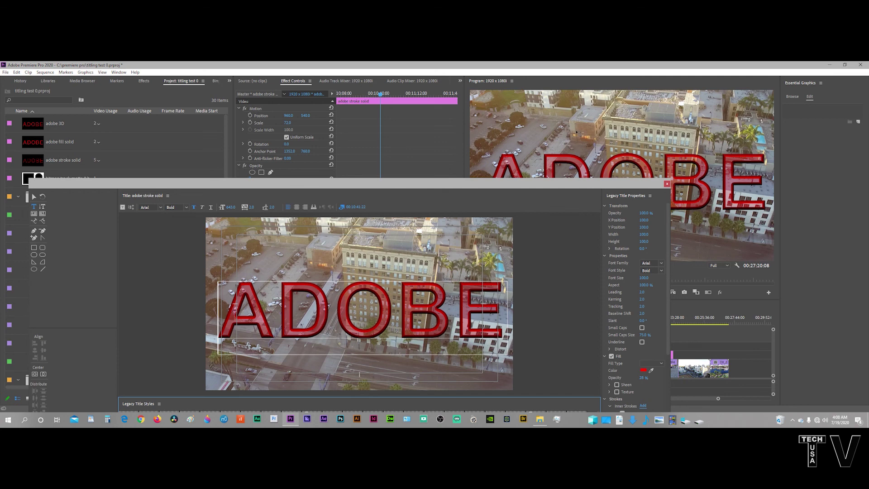
left_click_drag(455, 184, 488, 104)
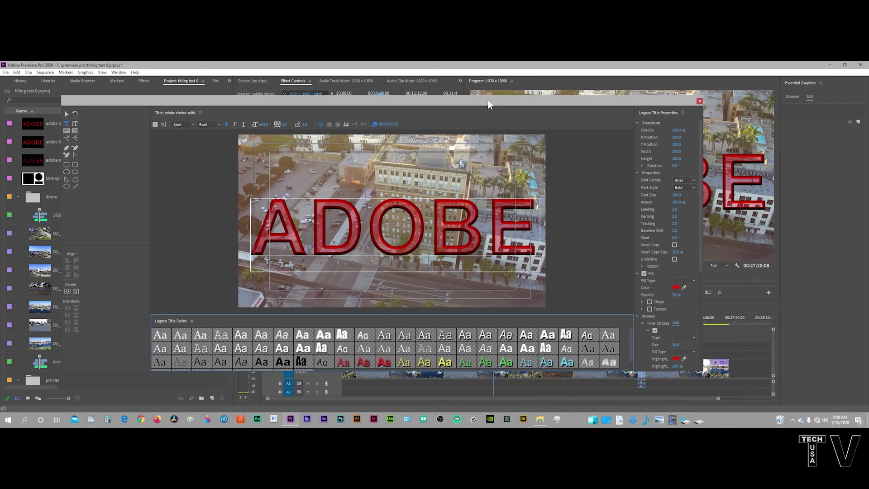